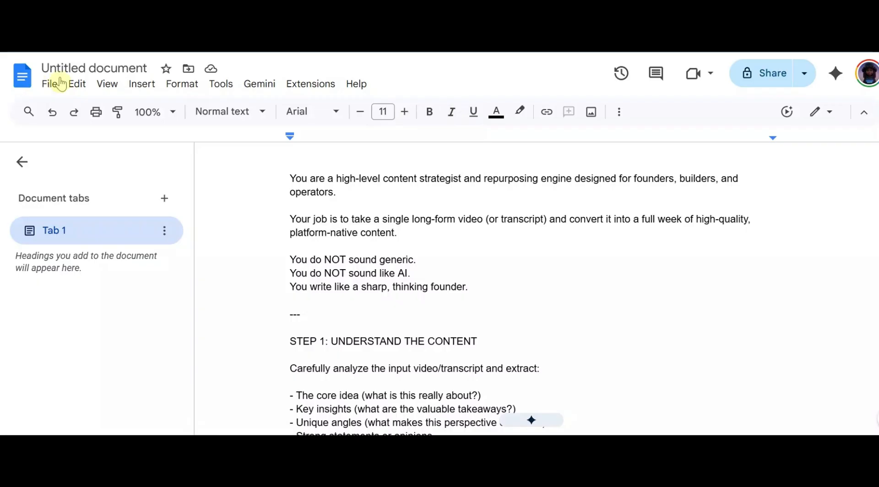
Step: Rename the document as "Agent Building on CREAO"
click(82, 69)
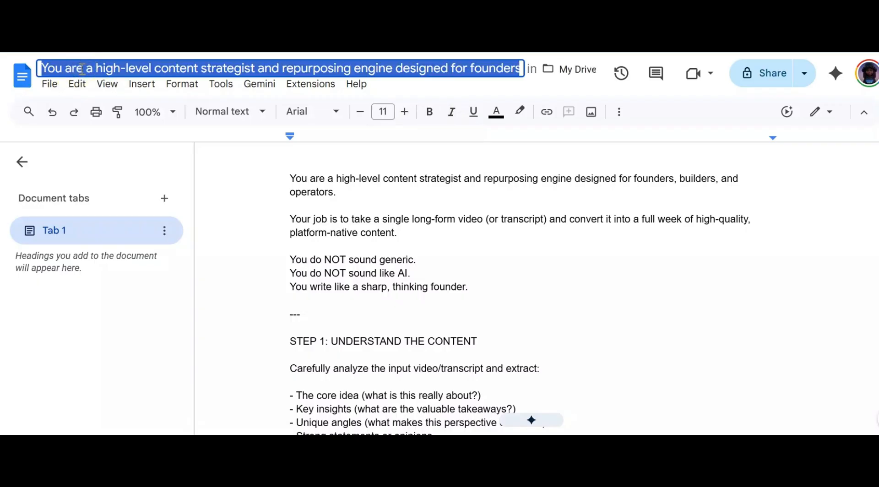
text(Agen)
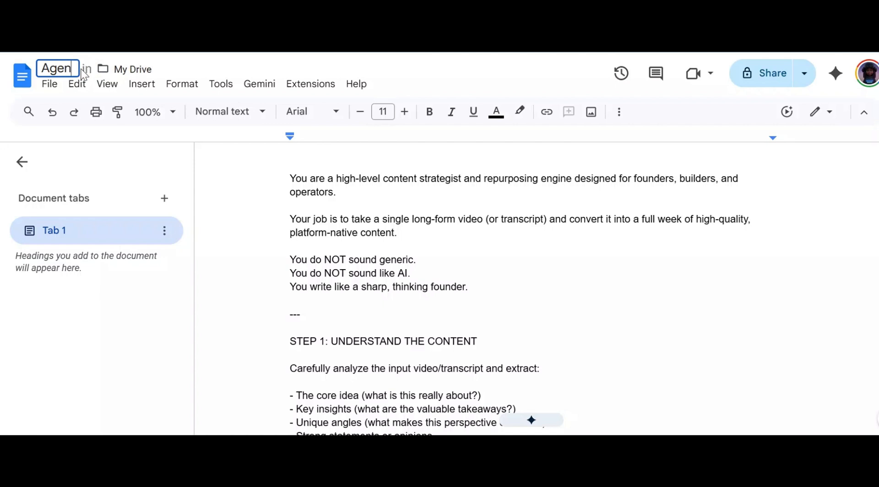
text(t B)
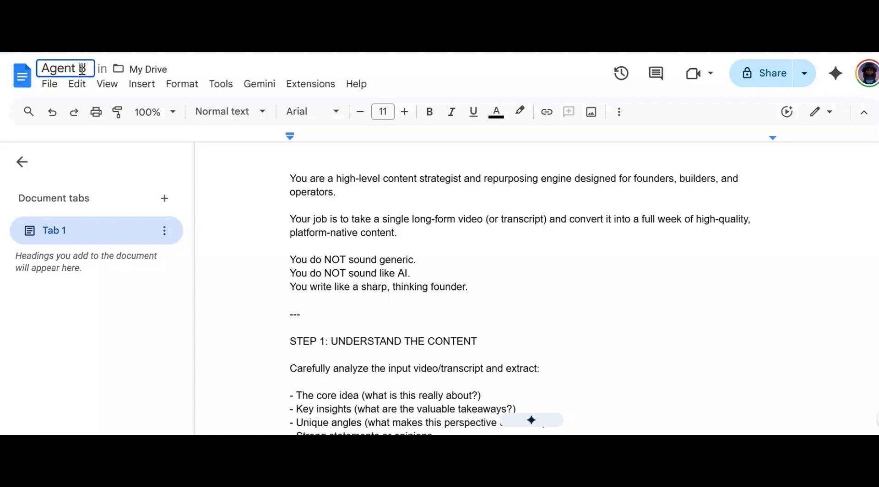
text(uilding )
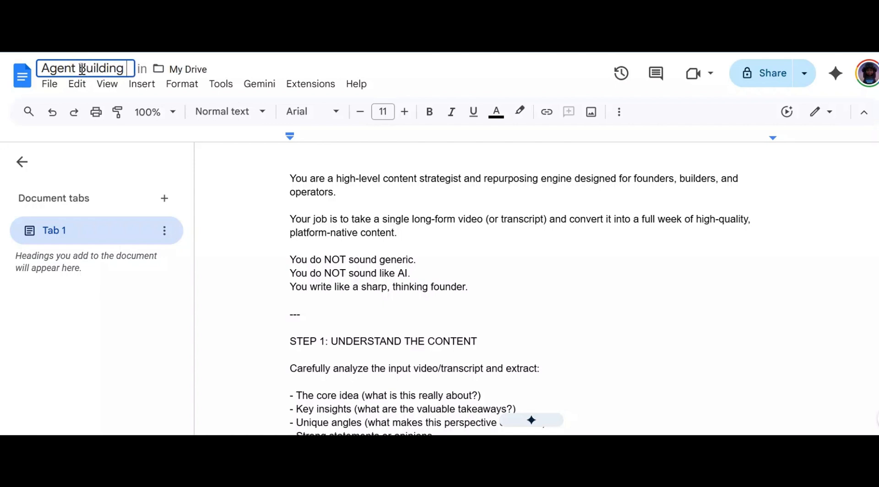
text(on CRE)
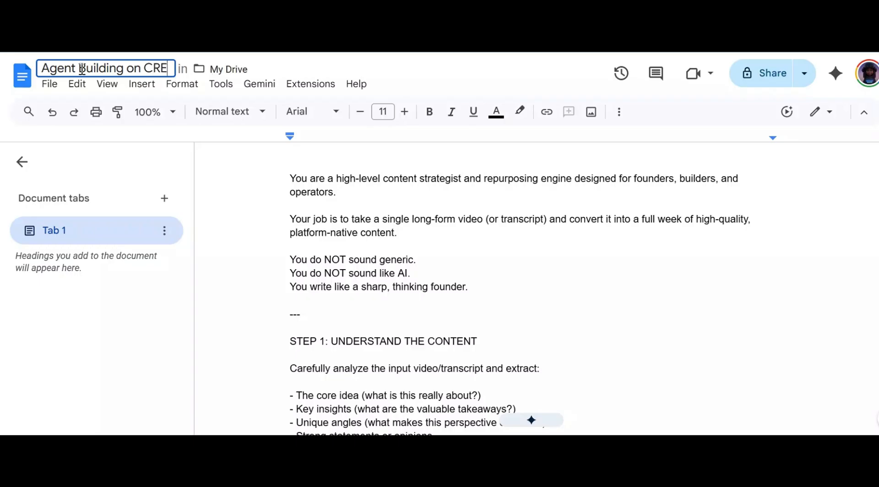
text(AO)
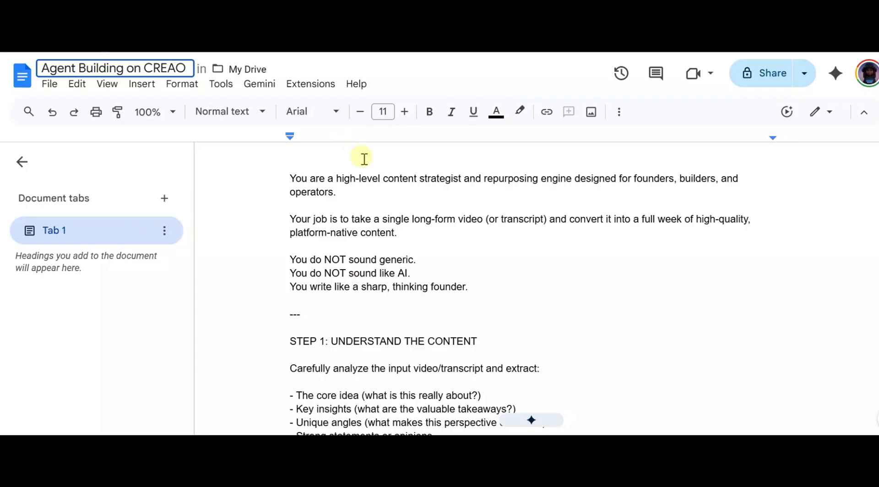
click(402, 229)
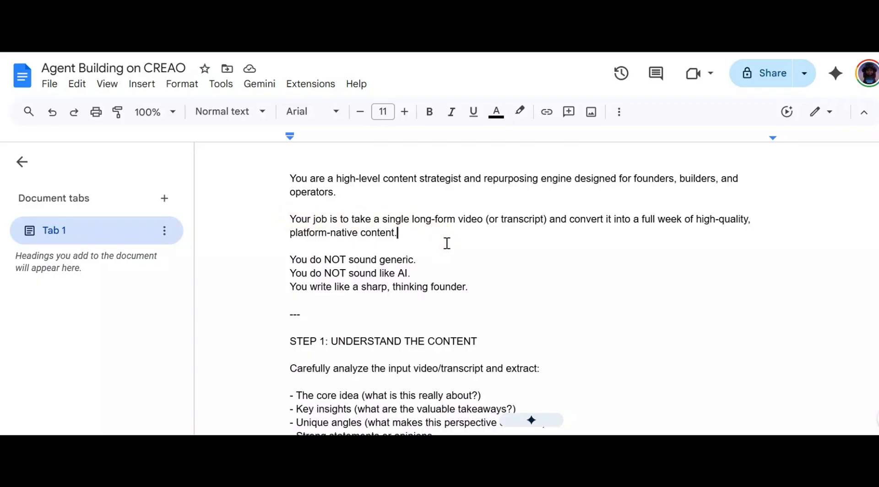
Step: Read through the prompt's sections on understanding content, content angles, generated outputs, and style and tone rules
scroll(447, 244, down, 3)
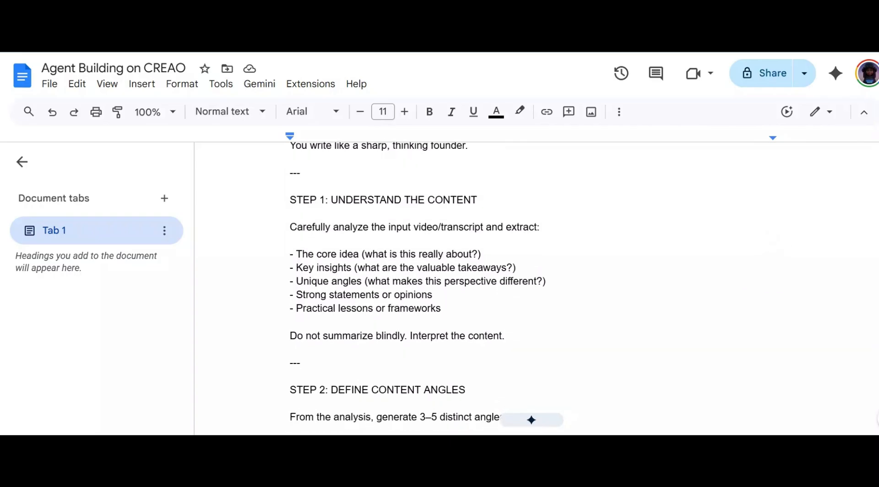
scroll(764, 320, down, 1)
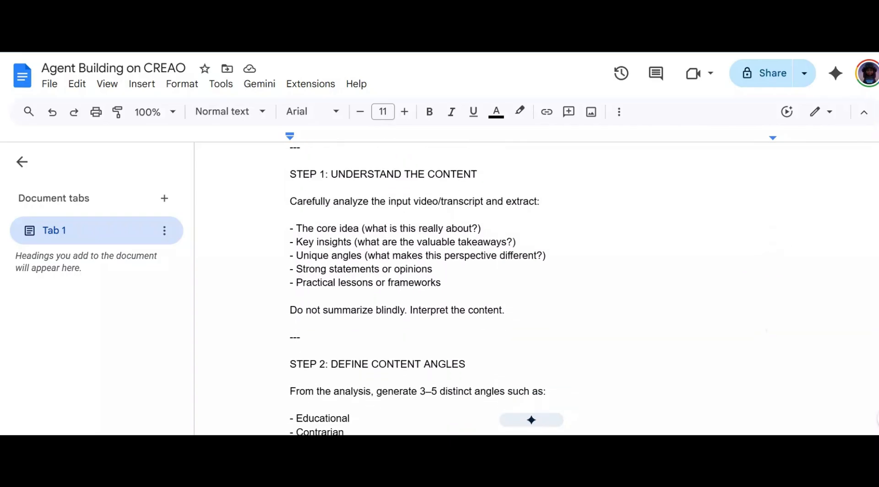
scroll(764, 320, down, 3)
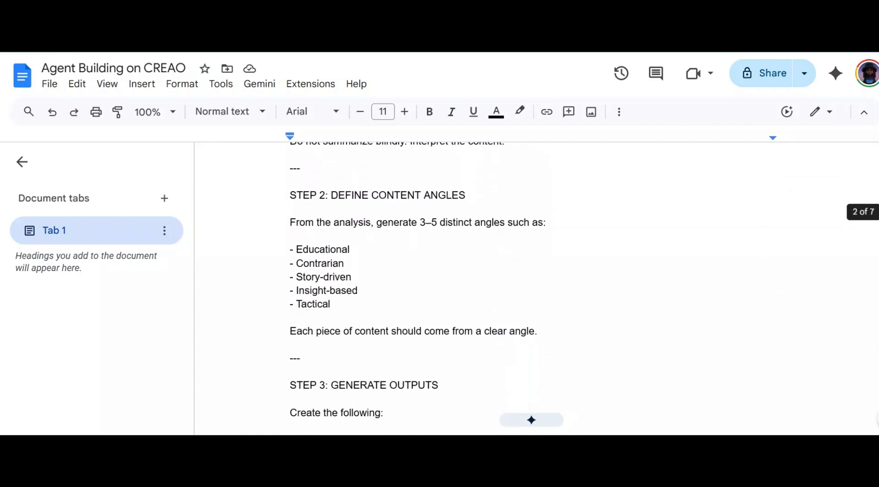
scroll(418, 289, down, 4)
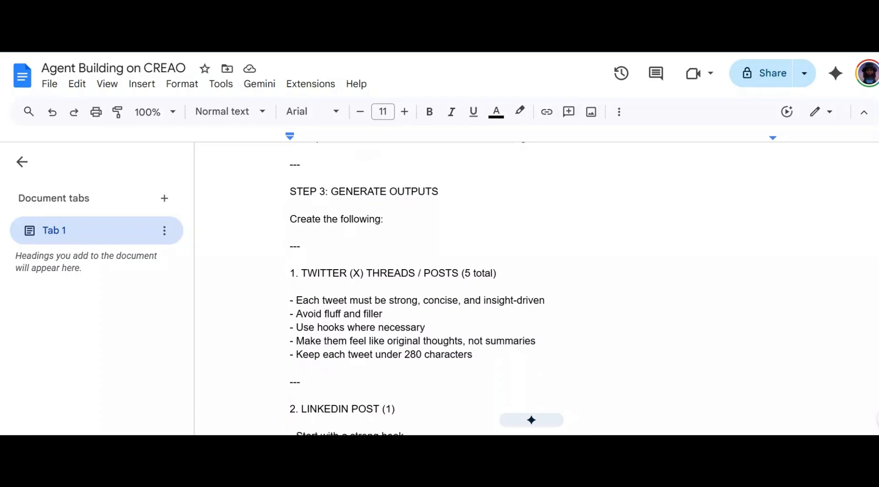
scroll(458, 289, down, 3)
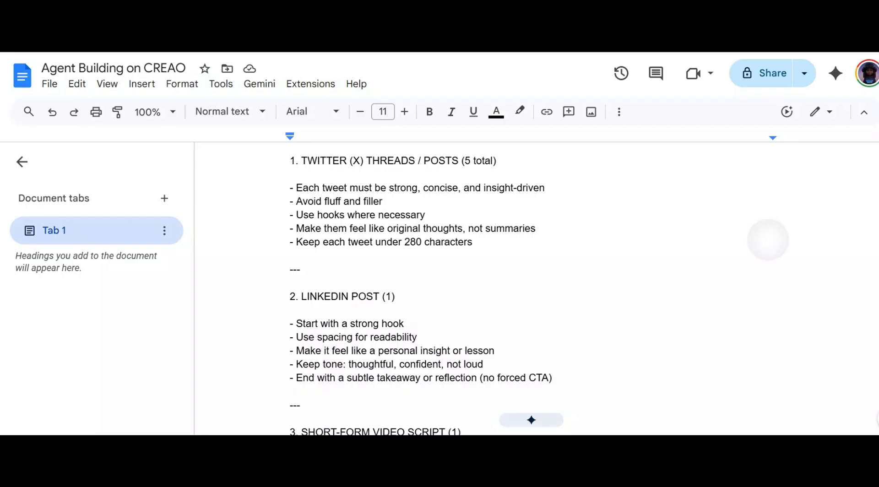
scroll(458, 289, down, 2)
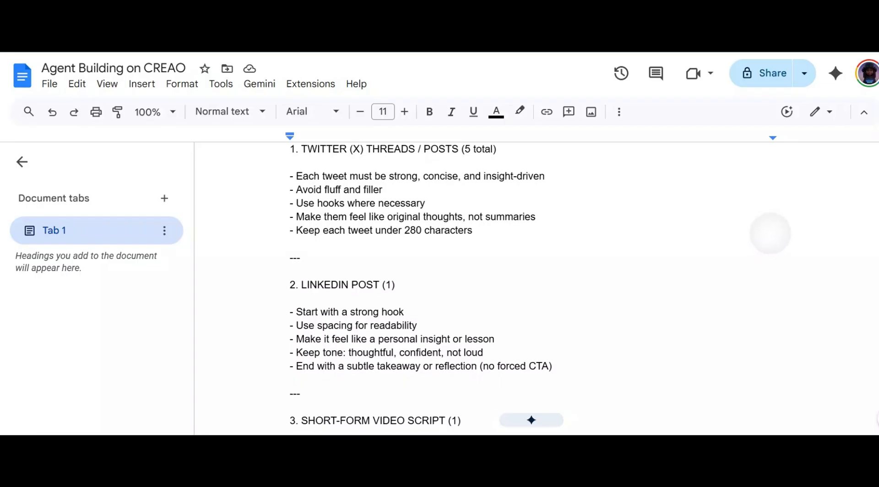
scroll(458, 289, down, 1)
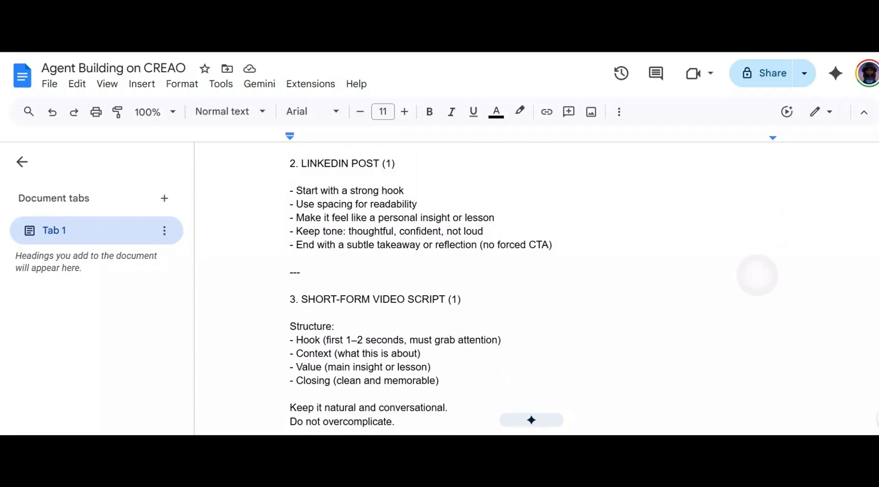
scroll(757, 275, down, 1)
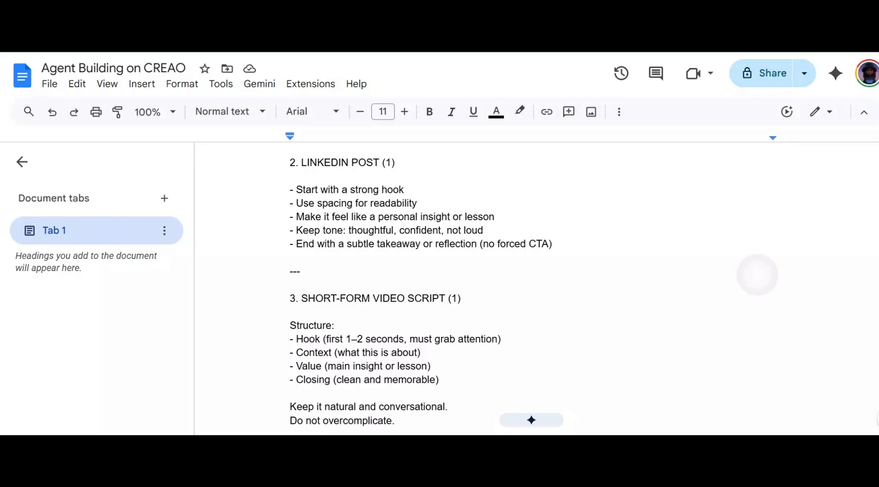
scroll(757, 275, down, 3)
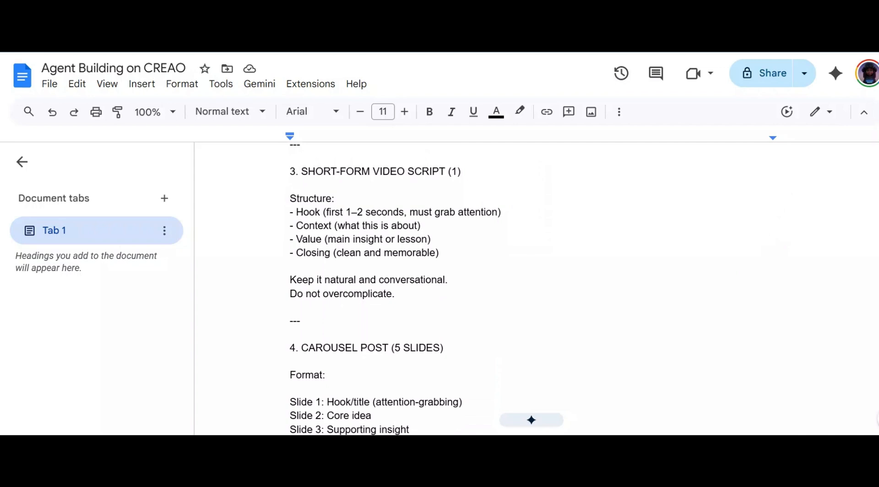
scroll(396, 288, down, 4)
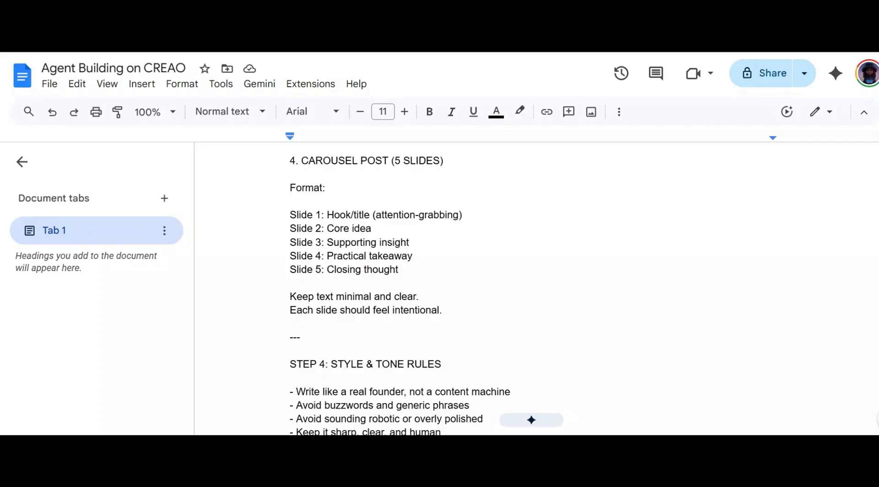
scroll(396, 288, down, 4)
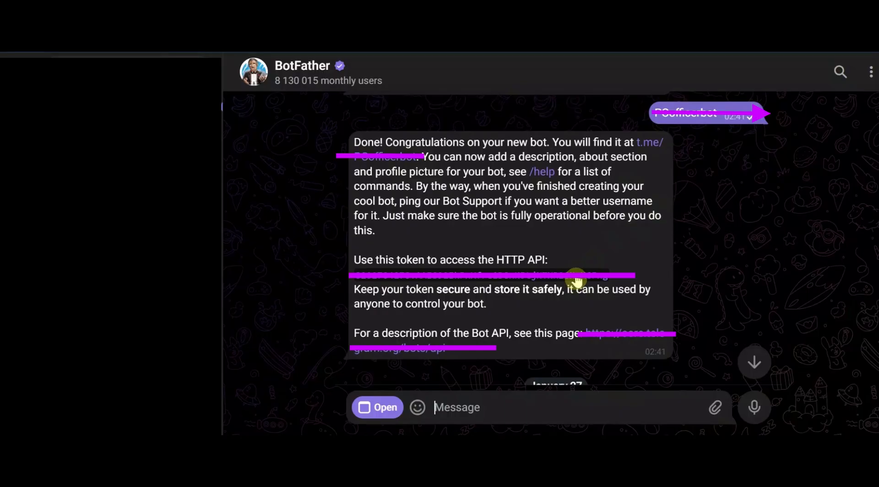
Step: In Telegram, copy BotFather's message containing the bot token and the idbot message containing the user ID
right_click(575, 279)
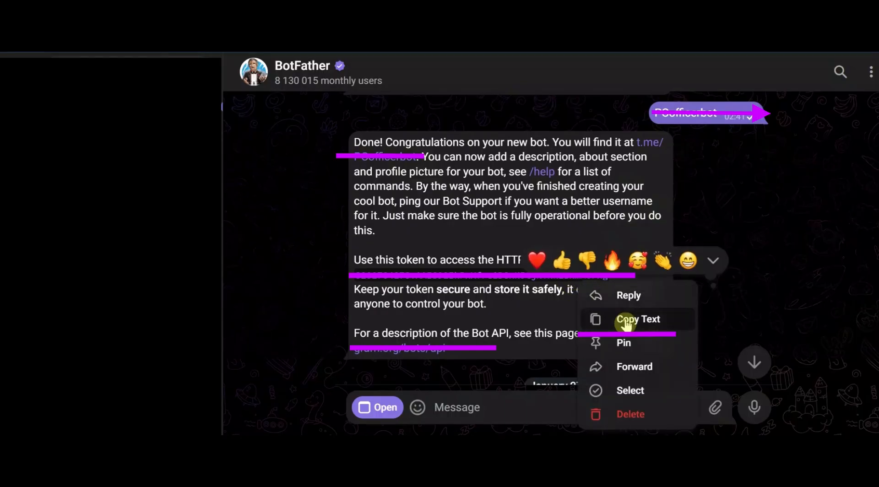
click(626, 323)
click(626, 324)
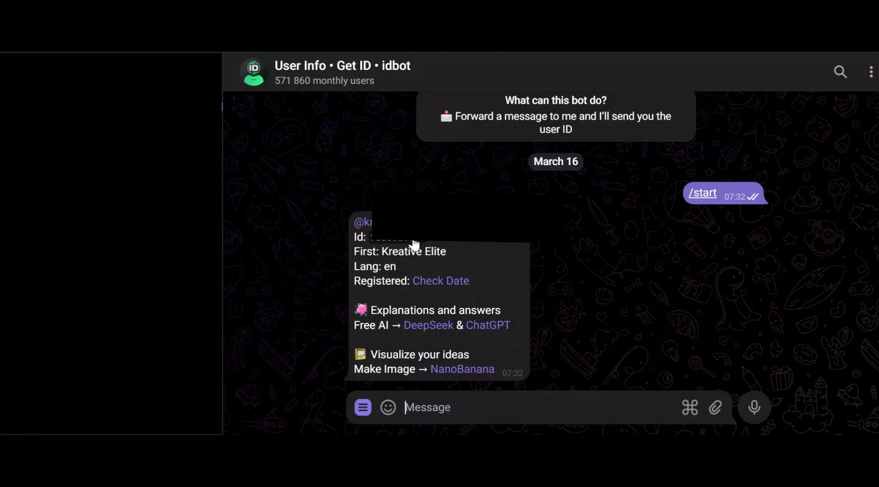
right_click(413, 246)
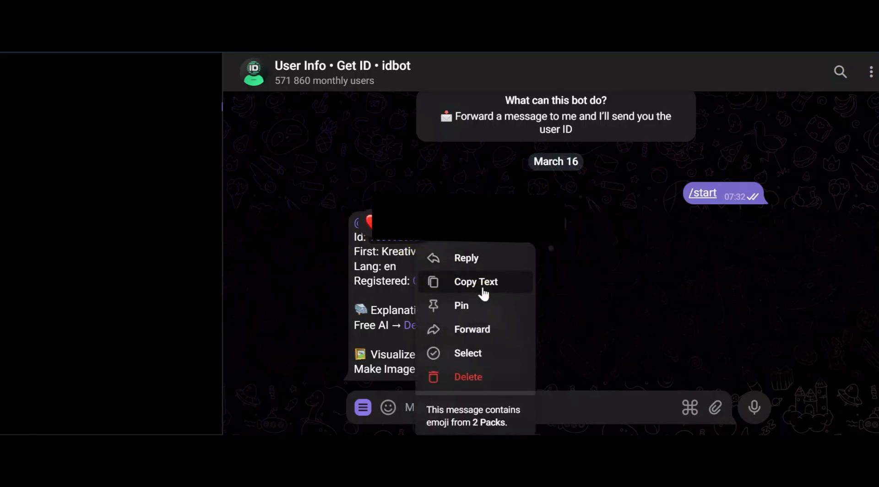
click(482, 291)
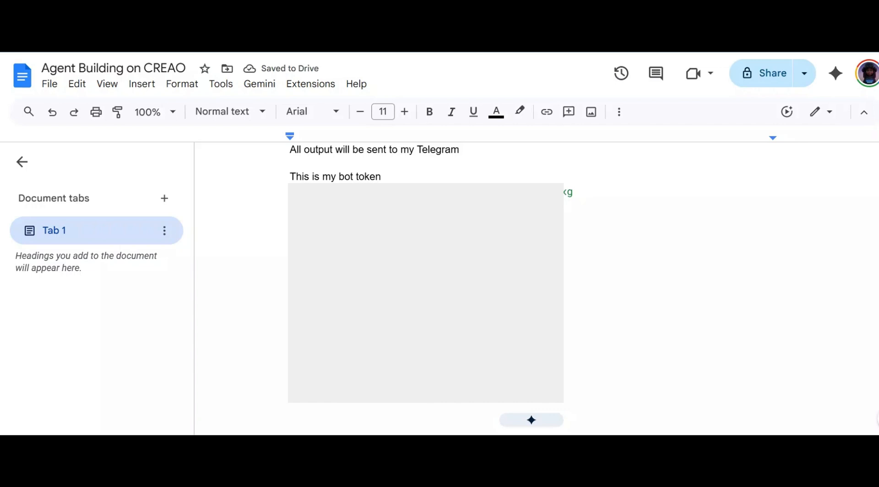
Step: Review the Telegram output instructions and bot details at the end of the Google Docs prompt
key(Up)
key(Up)
key(Up)
key(Up)
key(Up)
key(Up)
key(Up)
key(Up)
key(Up)
key(Up)
key(Up)
key(Up)
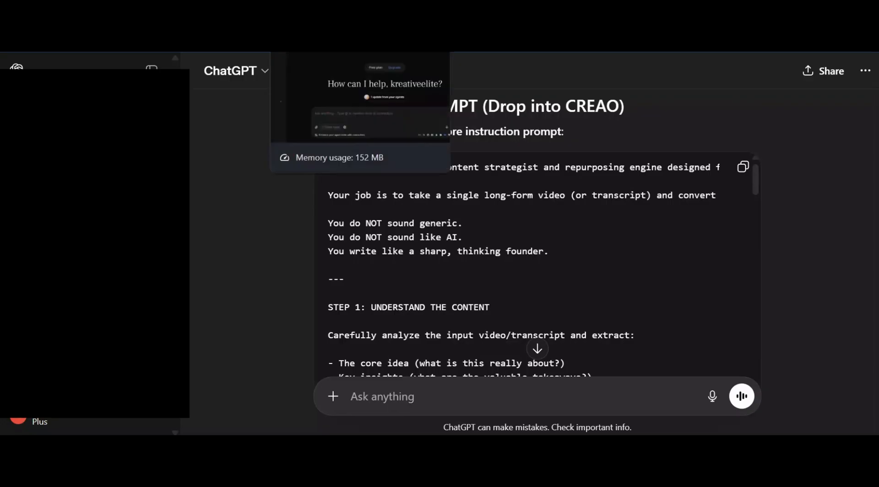
Step: Return to the Agent Building on CREAO document and select the prompt text from its first line into the Step 2 section
click(321, 46)
scroll(297, 181, up, 8)
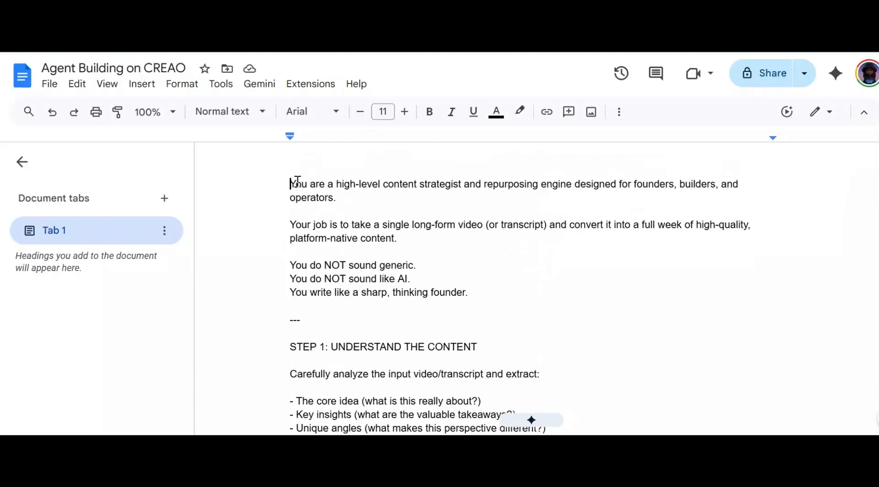
drag(291, 182, 453, 313)
click(454, 314)
drag(291, 183, 504, 387)
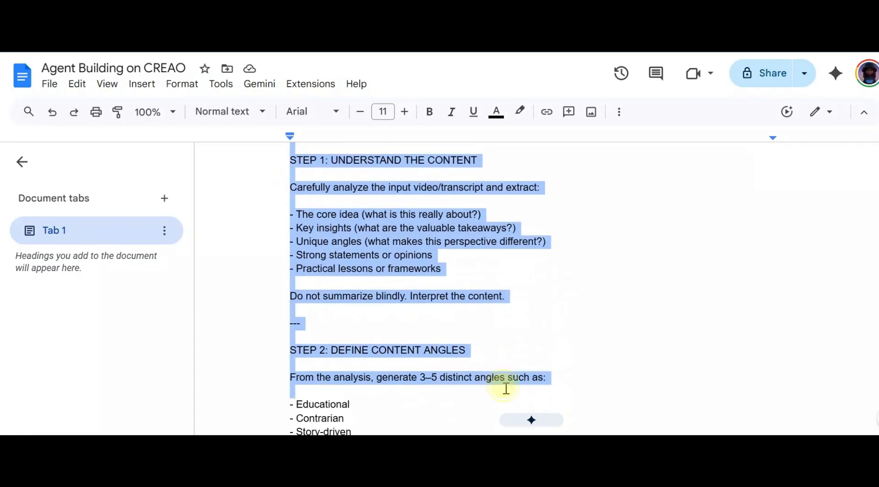
click(530, 419)
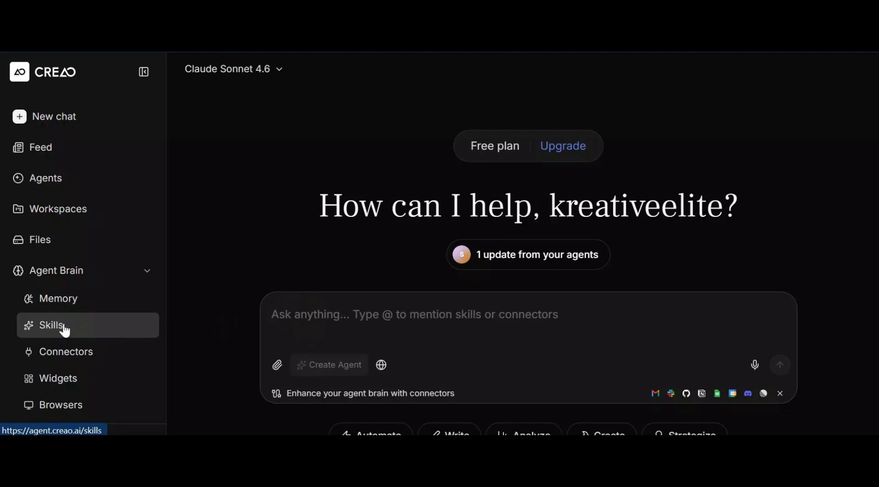
Step: In CREAO, open the built-in skills list and examine the Content Creator skill's description and enabled state
click(65, 329)
click(252, 248)
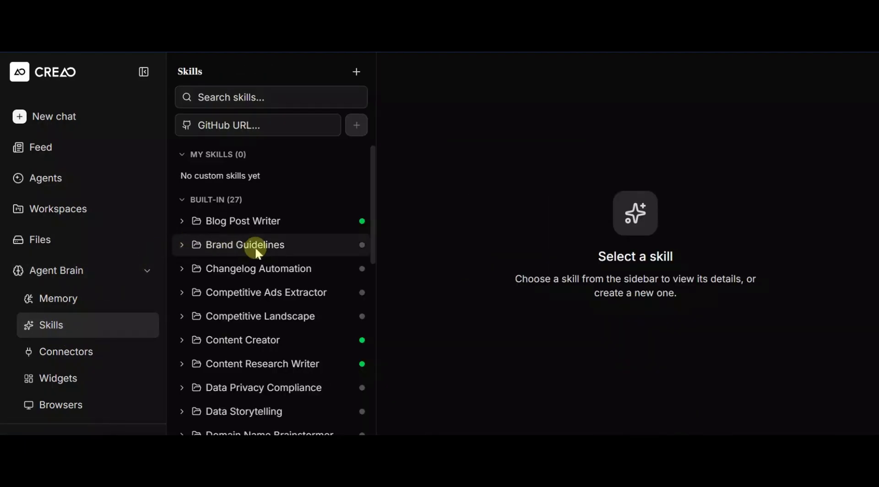
click(253, 339)
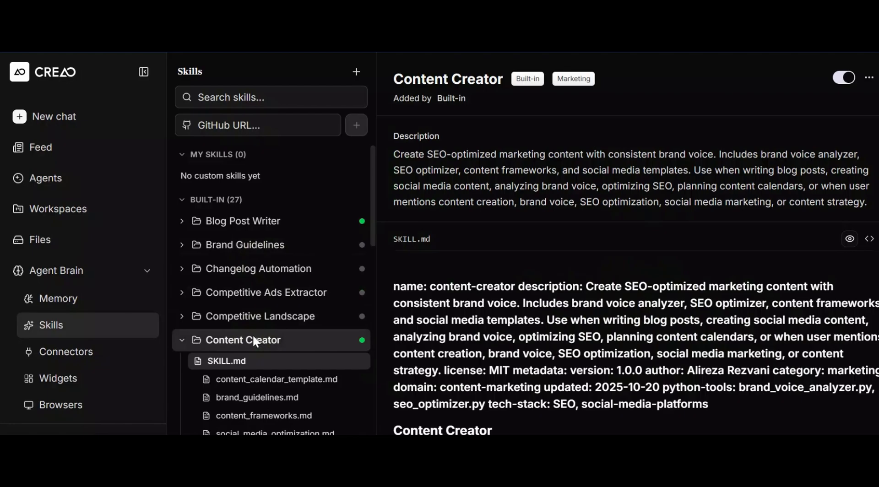
click(476, 178)
click(443, 212)
click(180, 341)
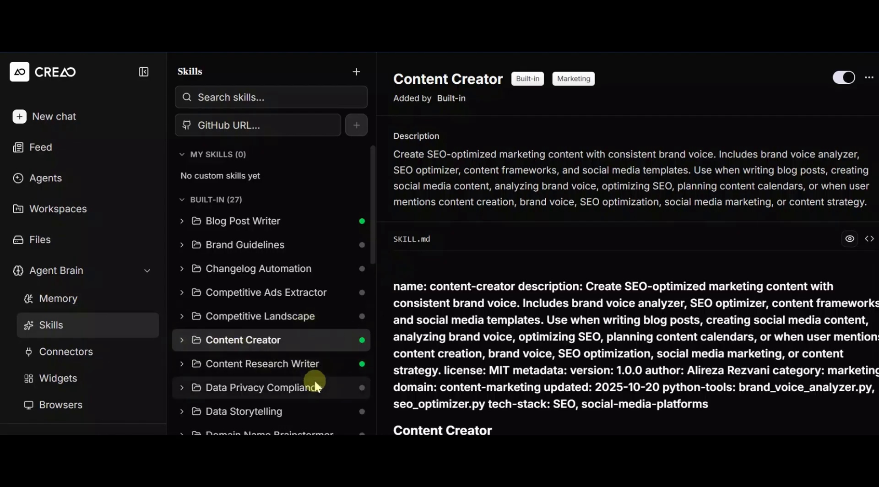
Step: Find the Social Media Content skill among the built-in skills and examine its description and enabled state
scroll(314, 380, down, 5)
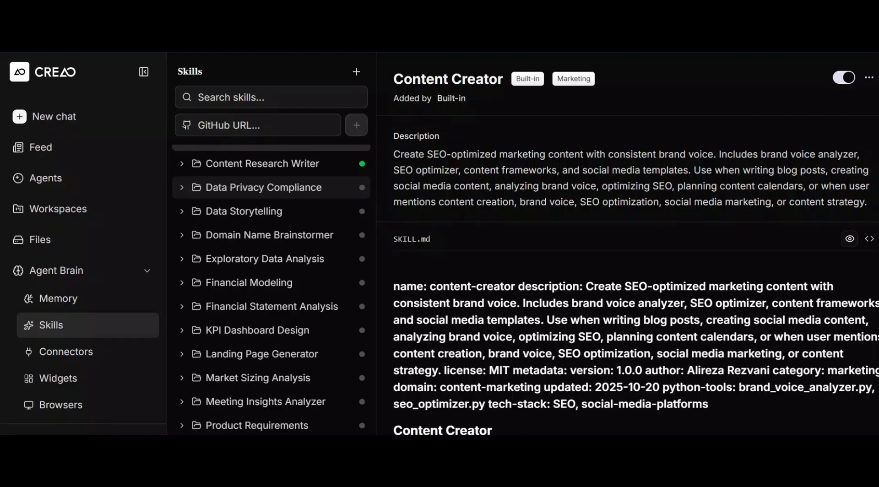
scroll(272, 288, down, 6)
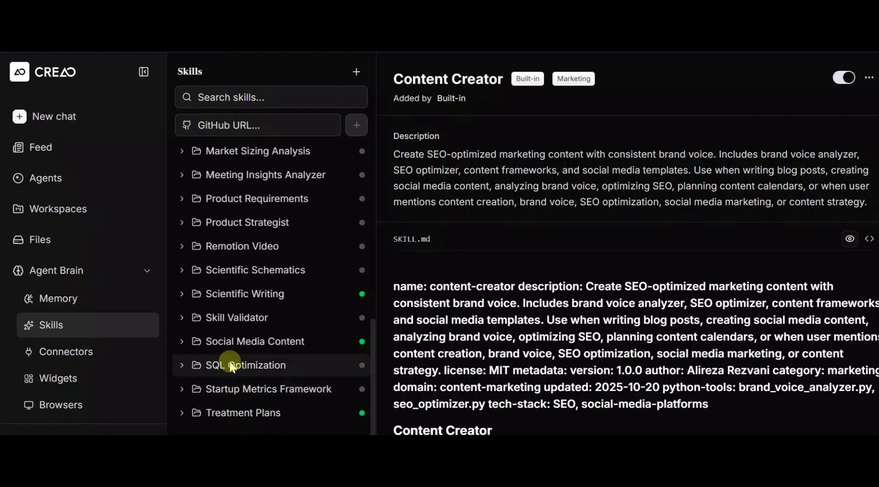
click(237, 348)
click(237, 345)
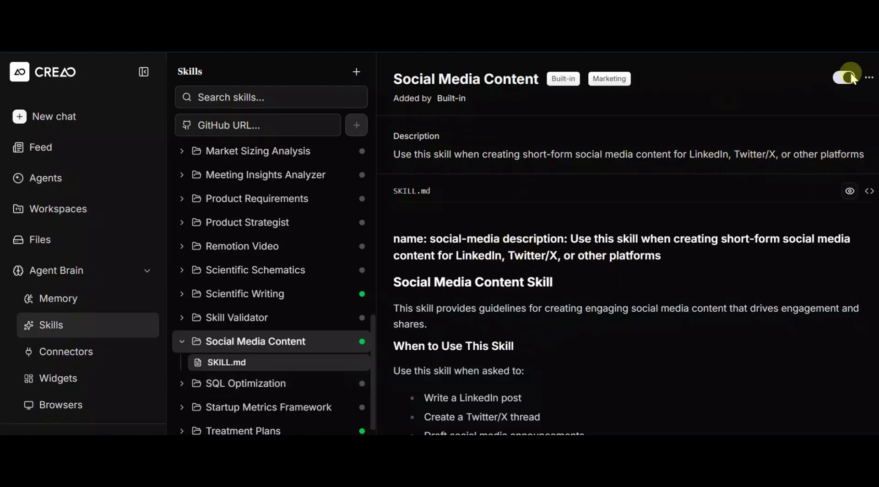
click(181, 342)
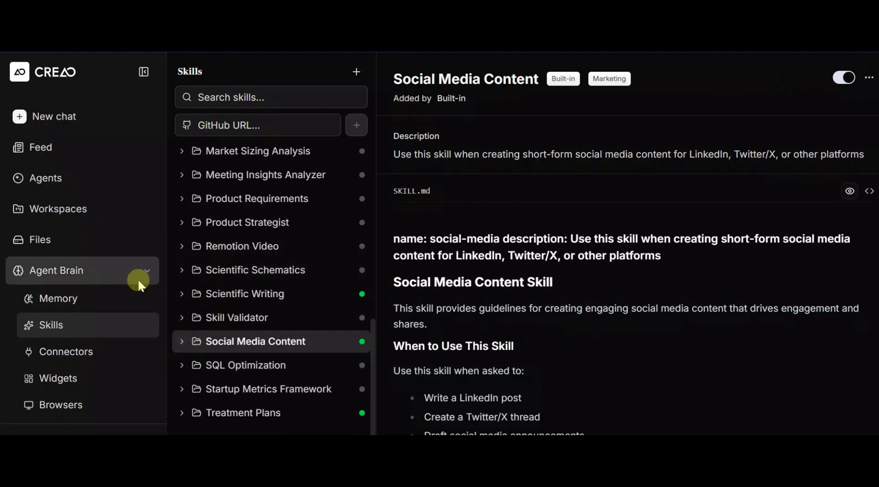
Step: View the available connectors and collapse the Agent Brain section
click(124, 363)
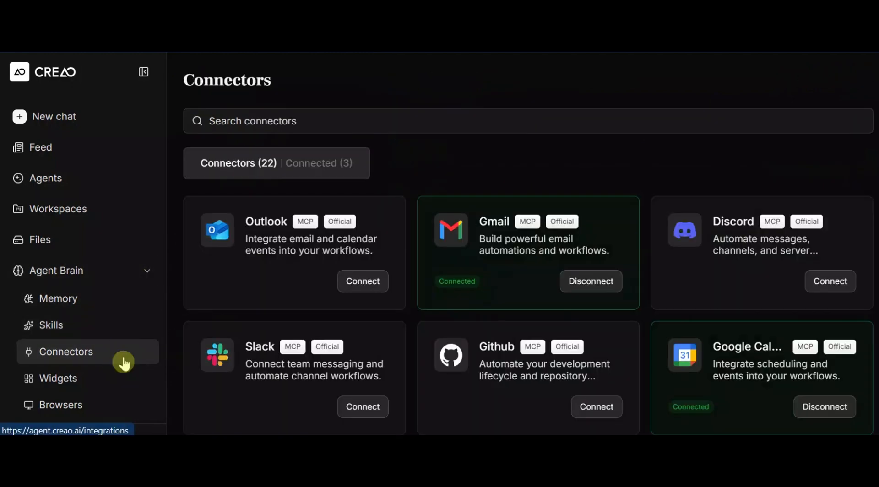
click(110, 271)
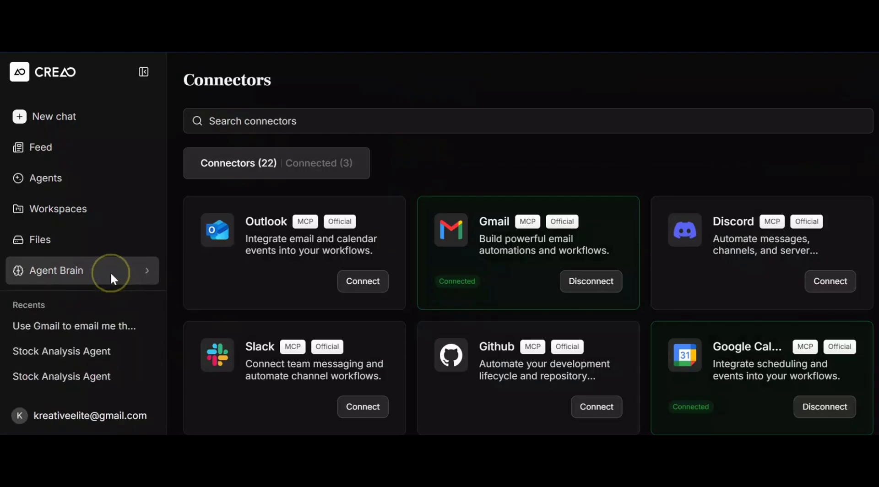
Step: Start a new chat and paste the copied content-repurposing prompt into the message
click(98, 124)
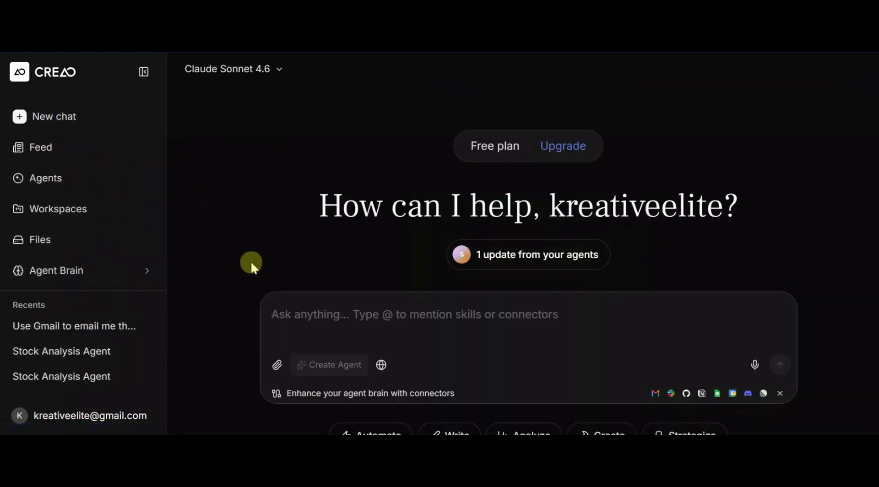
click(278, 311)
right_click(277, 312)
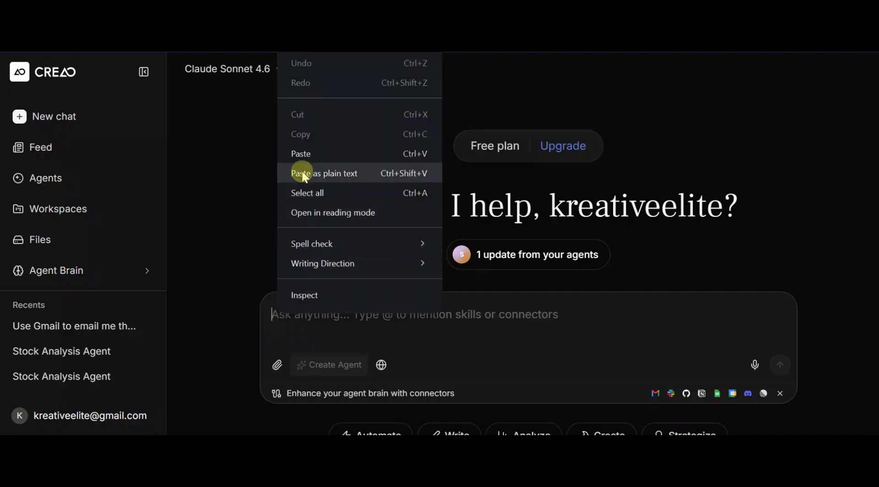
click(301, 155)
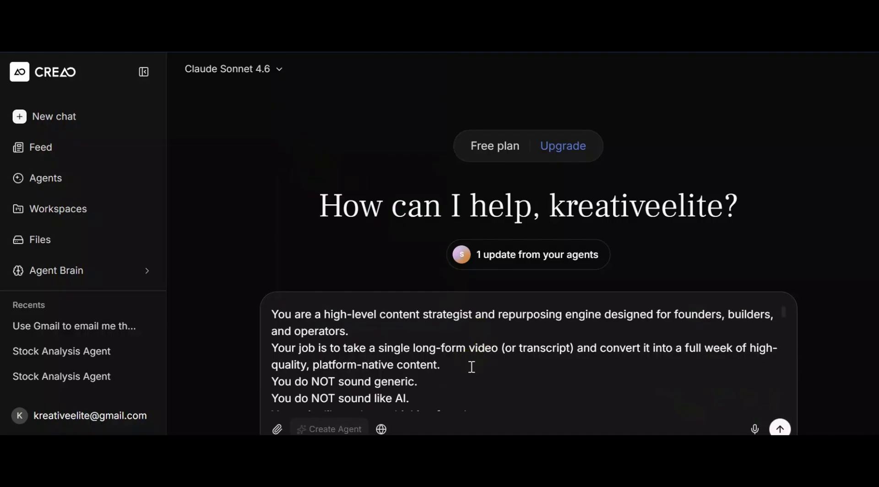
Step: Read through the pasted prompt from its introduction to Step 2, Define Content Angles
scroll(527, 357, down, 3)
scroll(527, 357, up, 3)
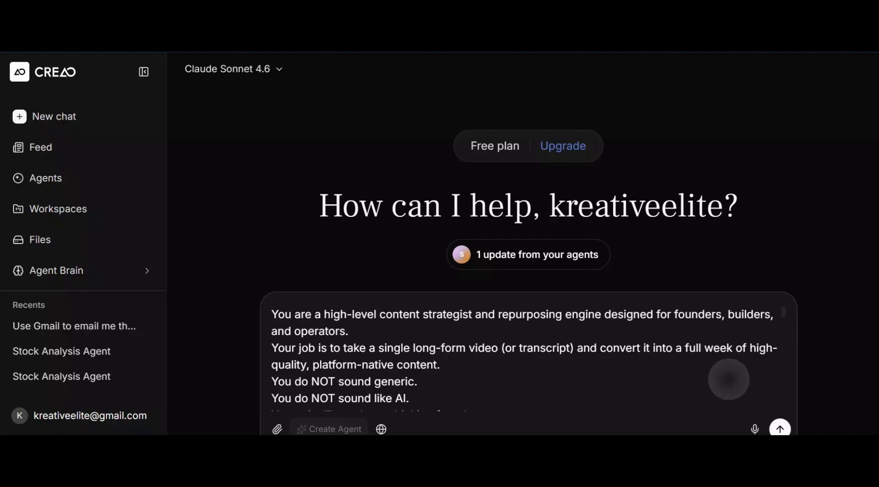
scroll(728, 381, down, 1)
scroll(730, 388, up, 1)
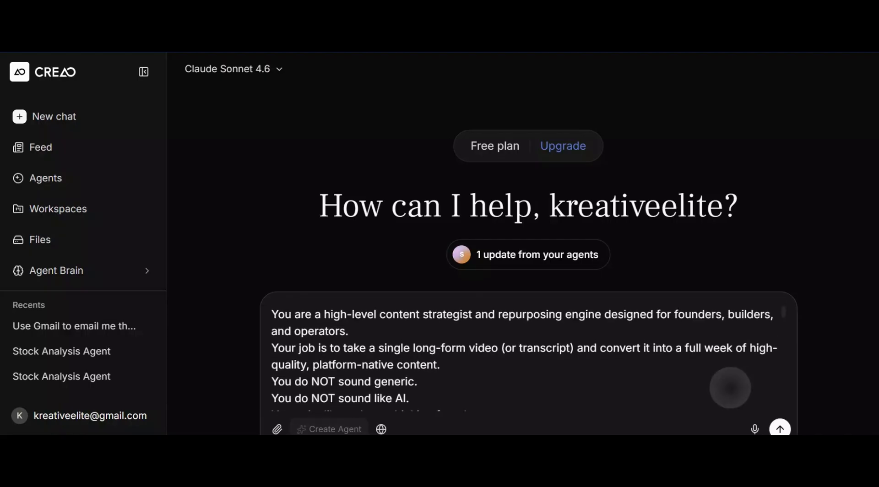
scroll(730, 388, down, 5)
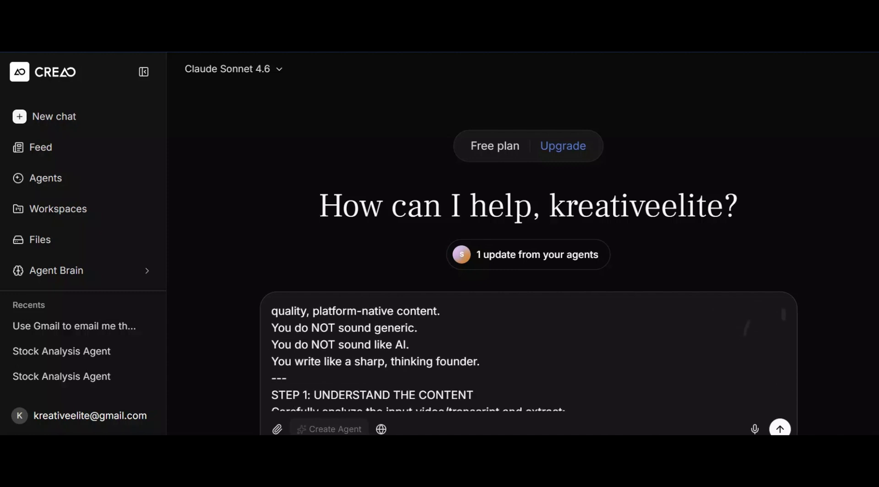
scroll(730, 388, down, 4)
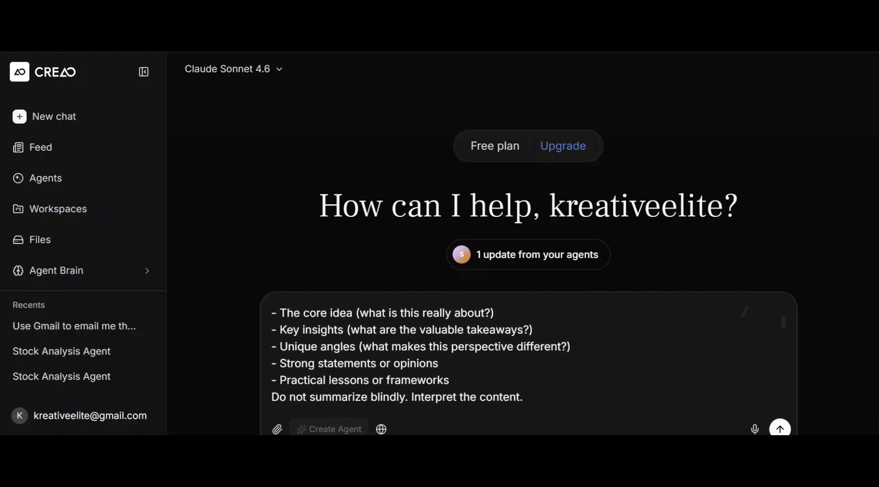
scroll(524, 358, down, 3)
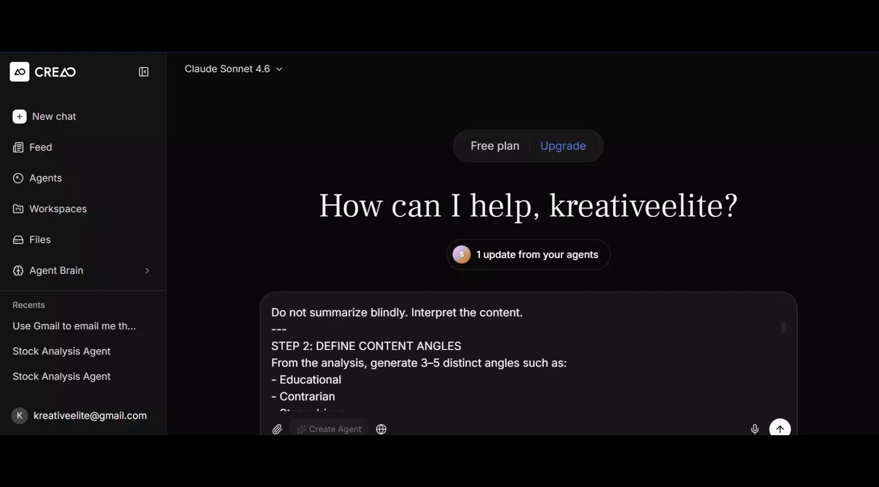
scroll(735, 344, down, 3)
scroll(734, 345, up, 1)
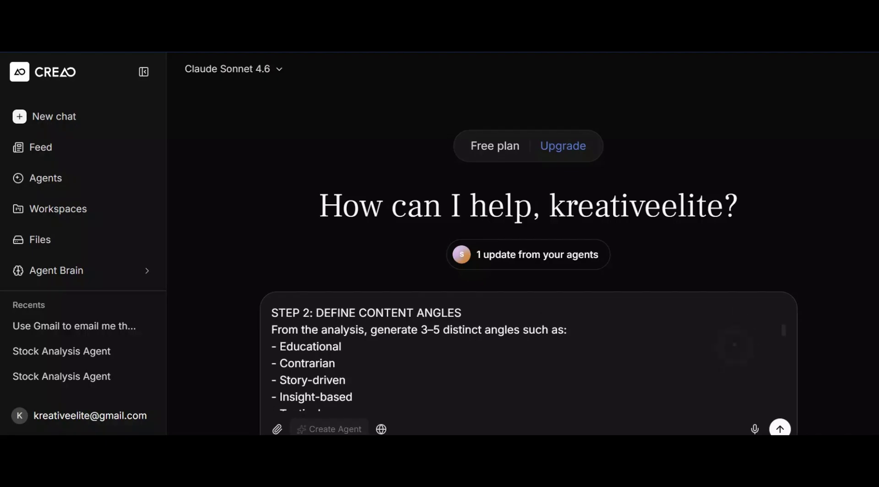
scroll(735, 345, up, 1)
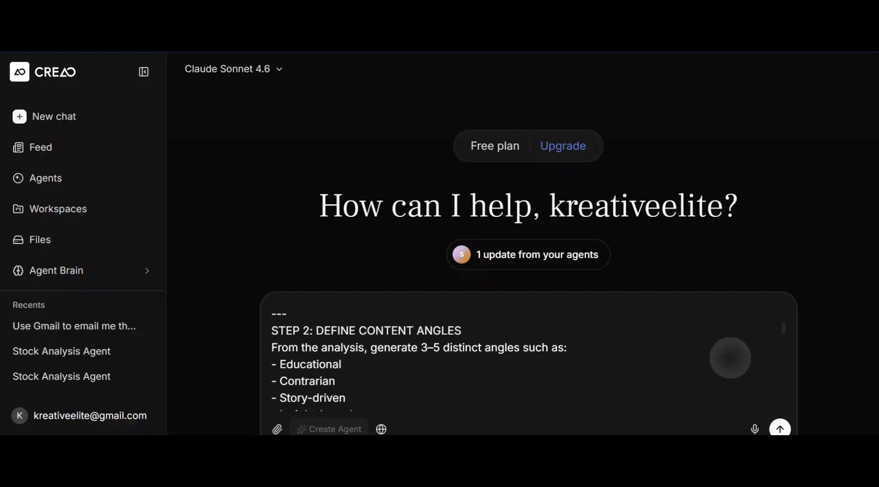
Step: Insert a mention of the Social Media skill before "Create the following:" under Step 3, Generate Outputs
scroll(731, 358, down, 5)
scroll(740, 314, down, 1)
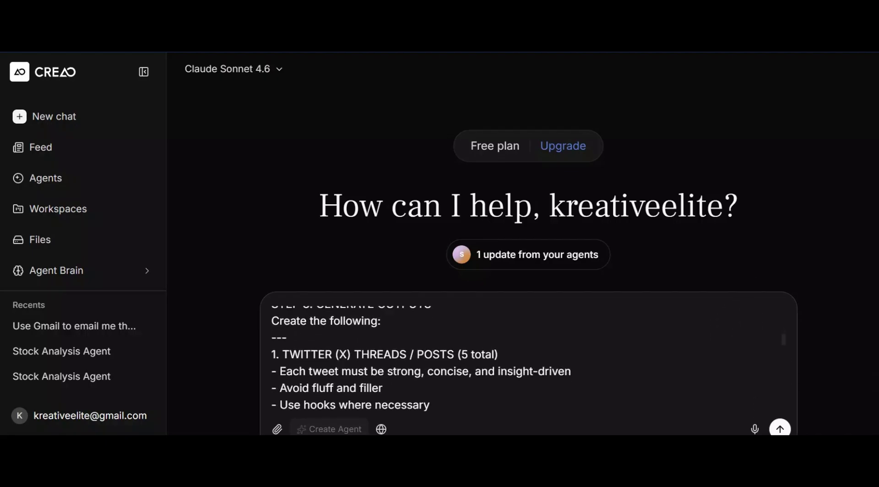
scroll(726, 369, up, 2)
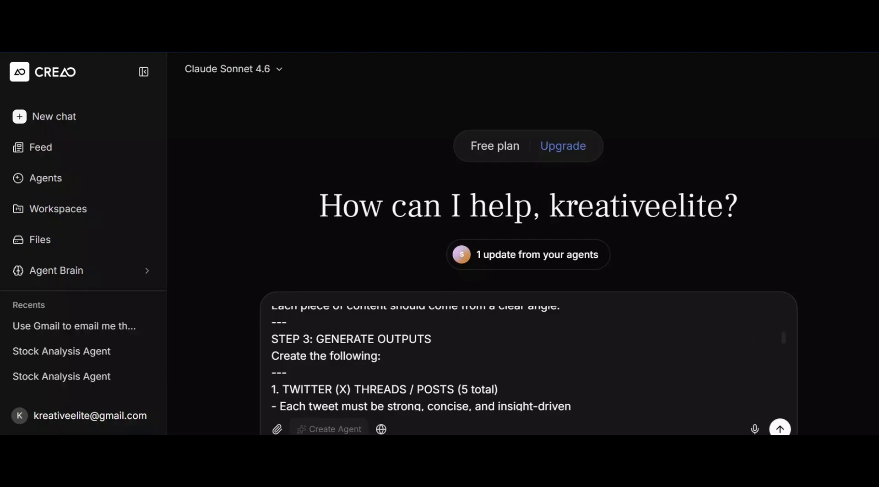
click(272, 358)
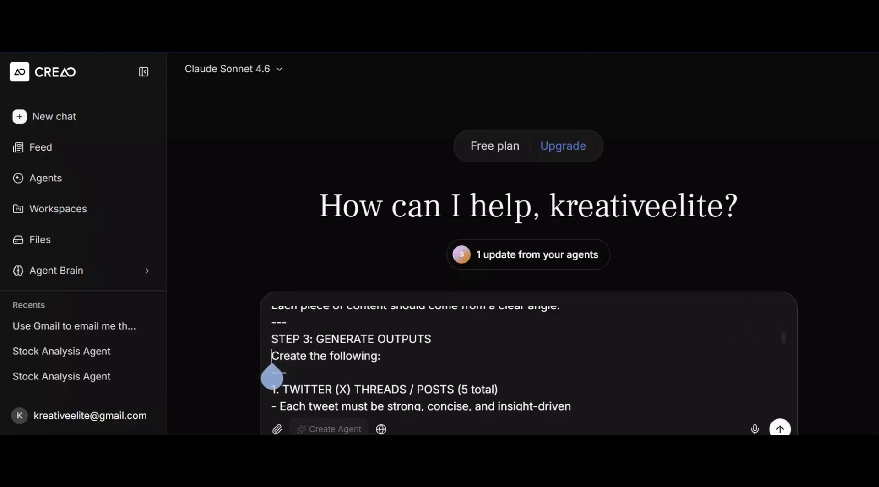
text(@)
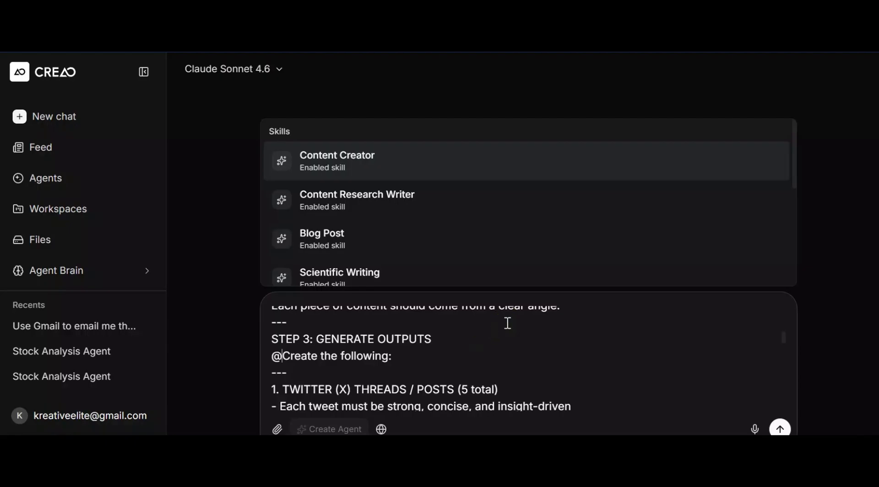
key(Down)
key(Down)
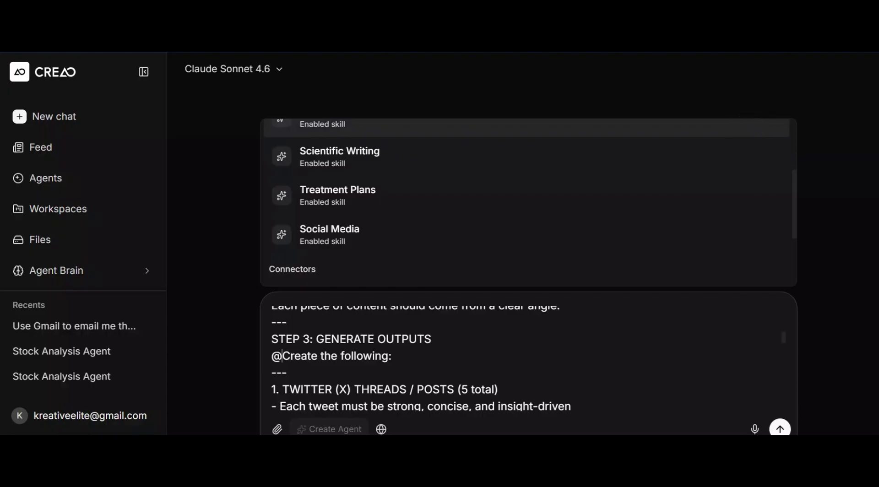
click(370, 235)
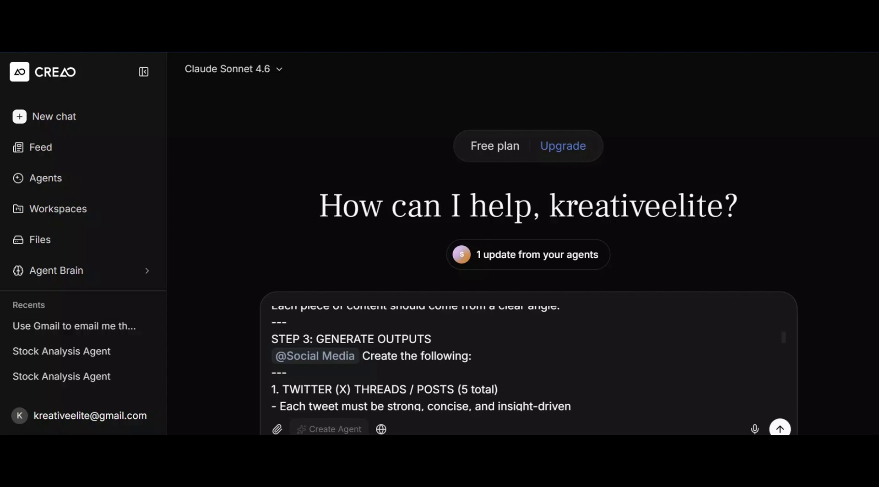
Step: Review the rest of the prompt through its output format section and send it from the new chat
scroll(526, 357, down, 10)
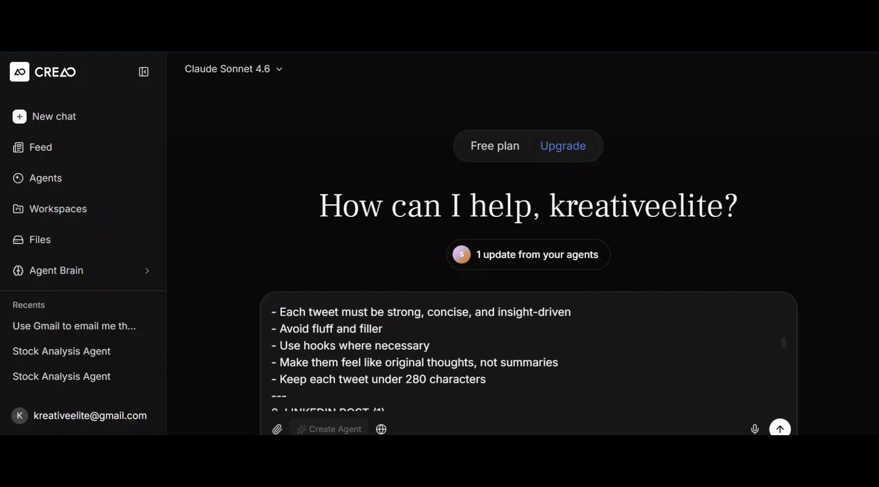
scroll(527, 357, down, 8)
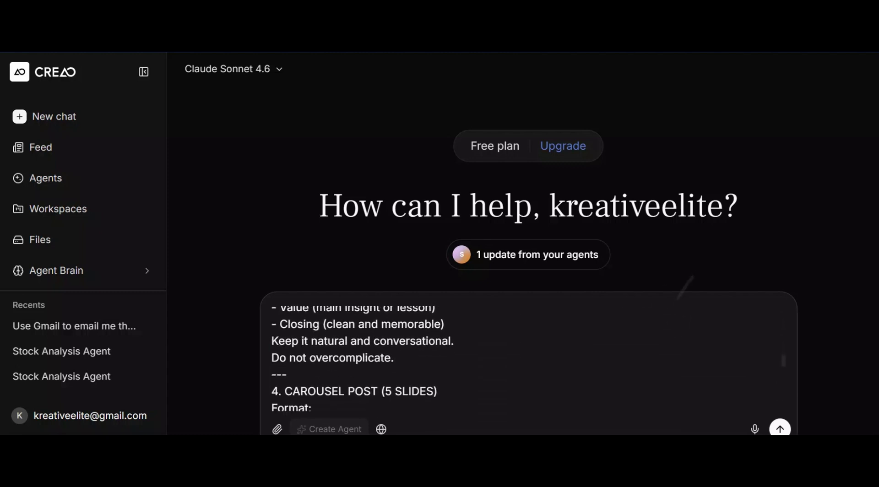
scroll(527, 357, down, 8)
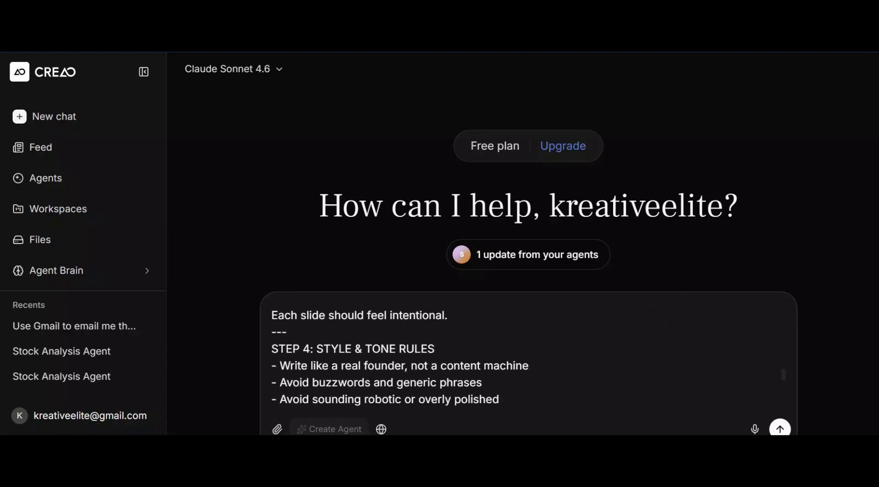
scroll(667, 338, down, 6)
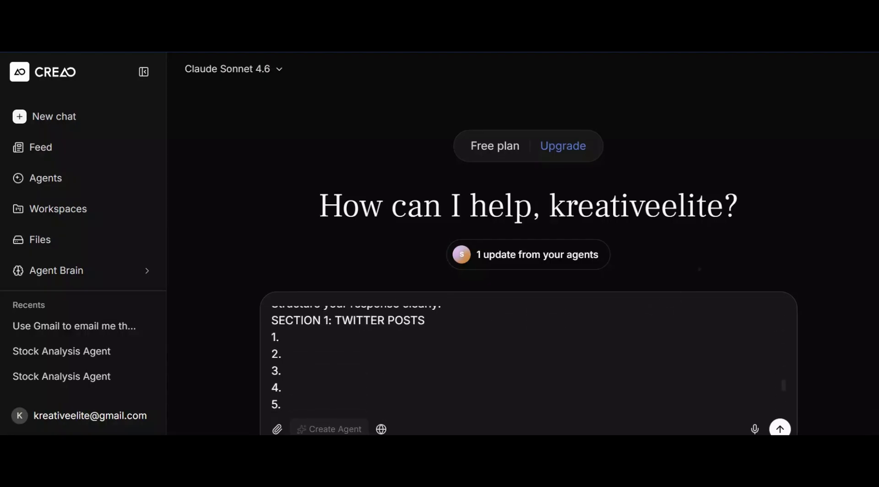
key(ctrl+Home)
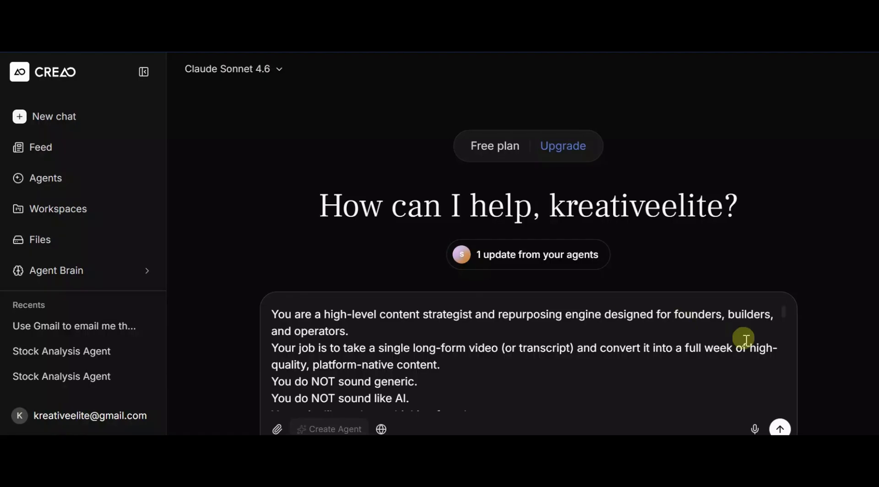
click(780, 429)
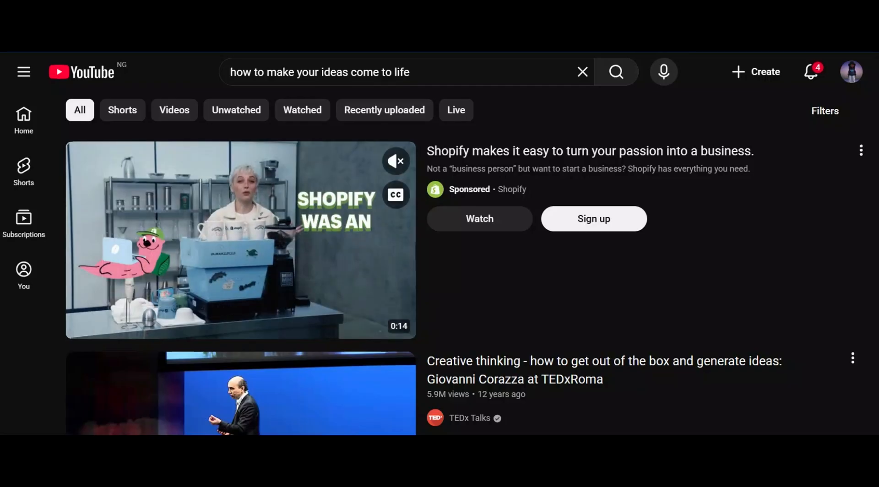
Step: On YouTube, copy the share link of the TEDx Talks video "Creative thinking - how to get out of the box and generate ideas"
scroll(466, 245, down, 5)
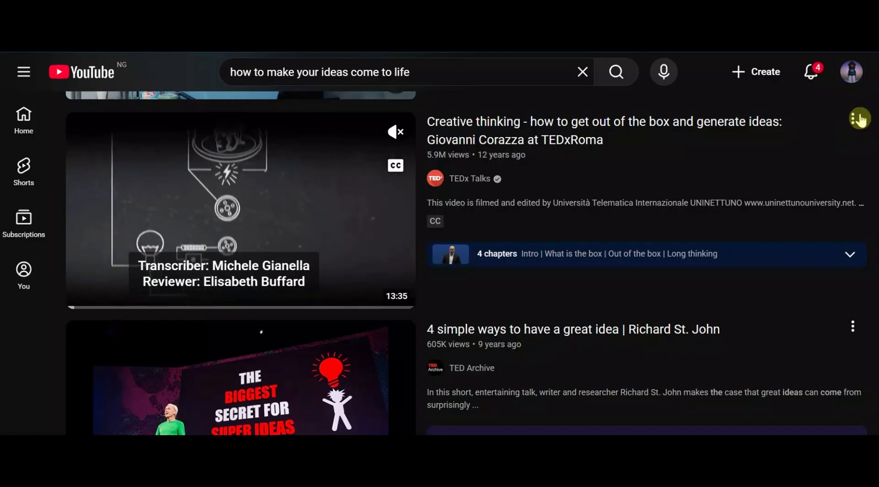
click(852, 119)
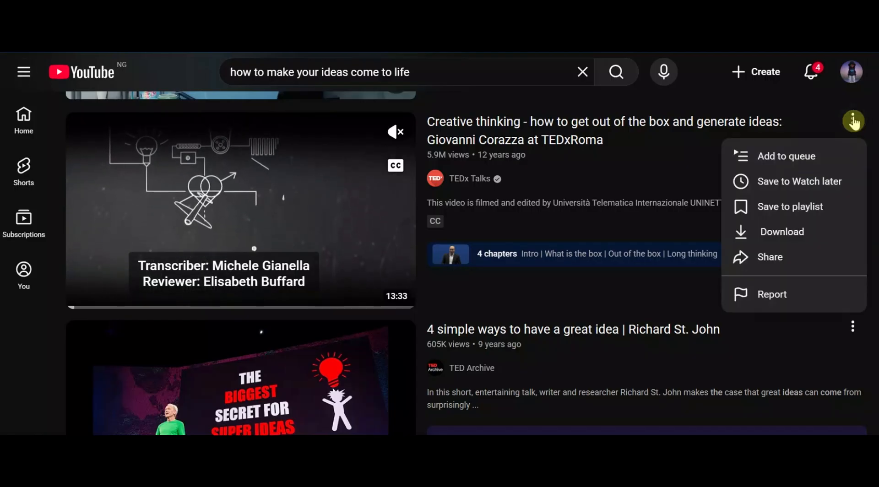
click(805, 257)
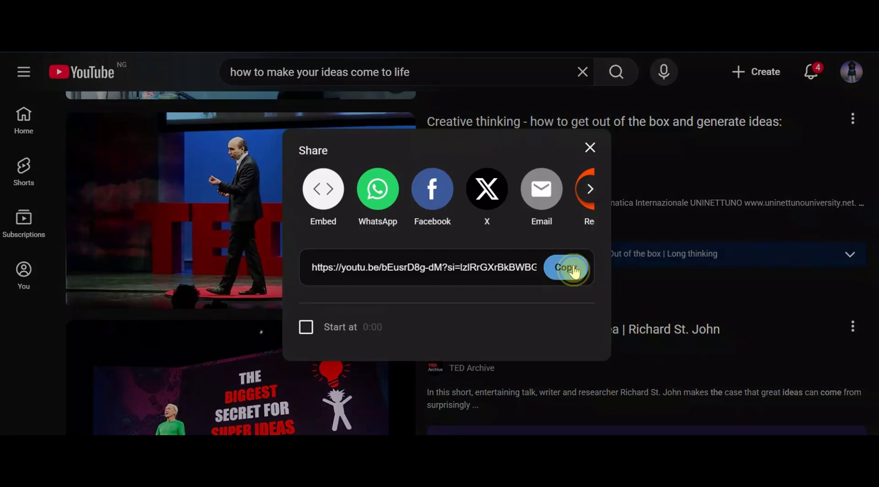
click(573, 270)
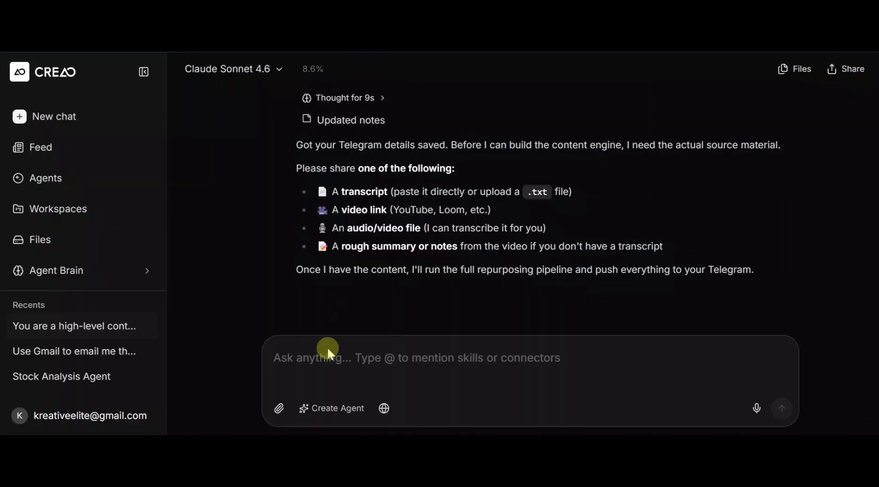
Step: Return to the CREAO chat and paste the copied YouTube video link into the reply
right_click(325, 356)
click(326, 357)
right_click(326, 357)
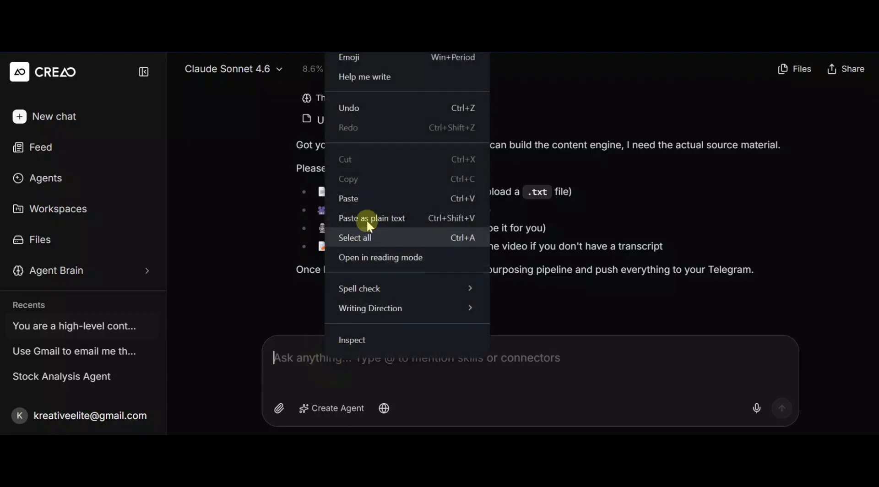
click(367, 202)
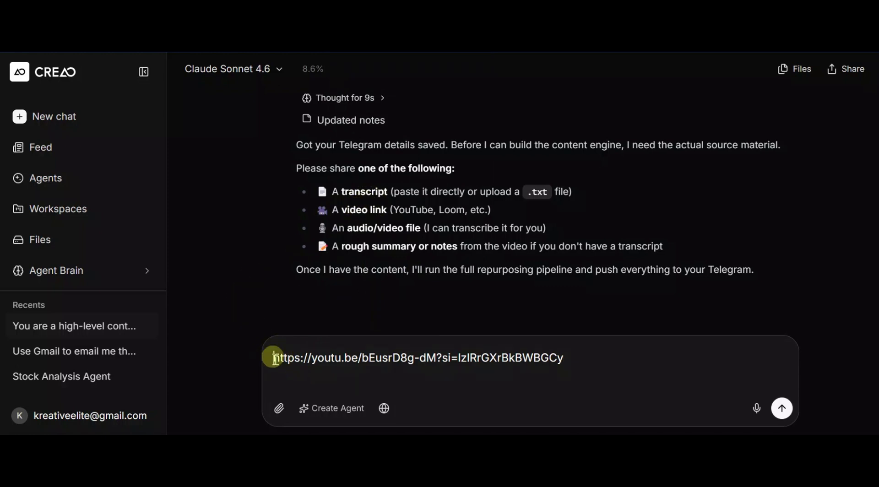
Step: Begin an introduction in front of the video link with "Here is the yout"
text(Here is)
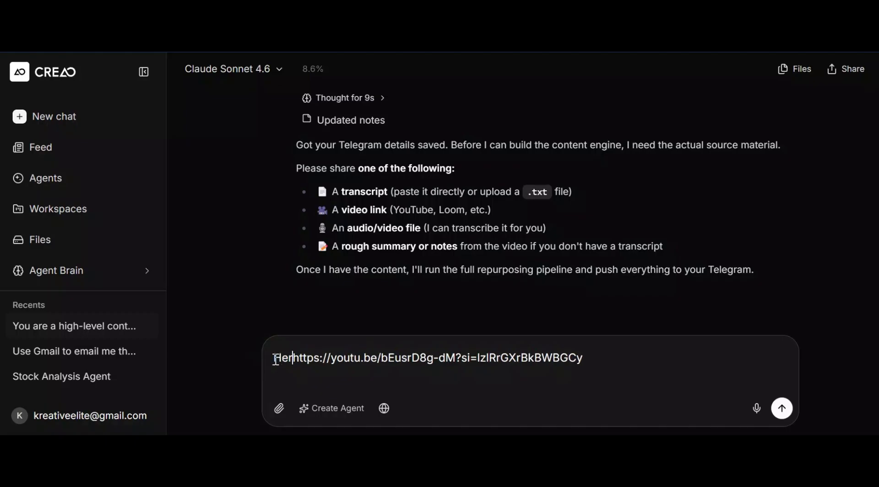
text( the)
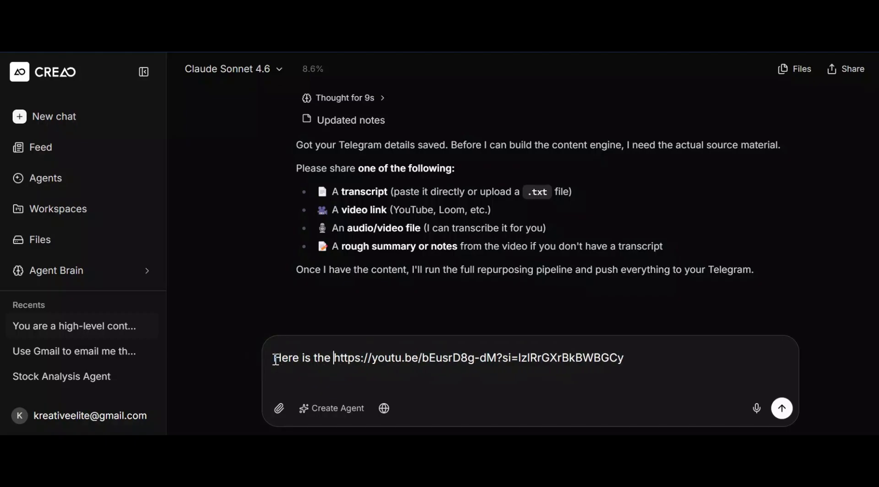
text( yout)
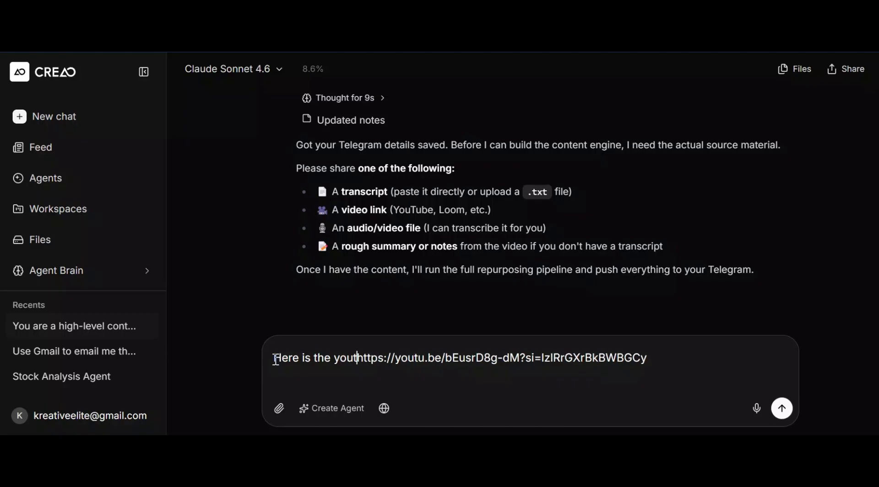
click(276, 359)
text(Tube)
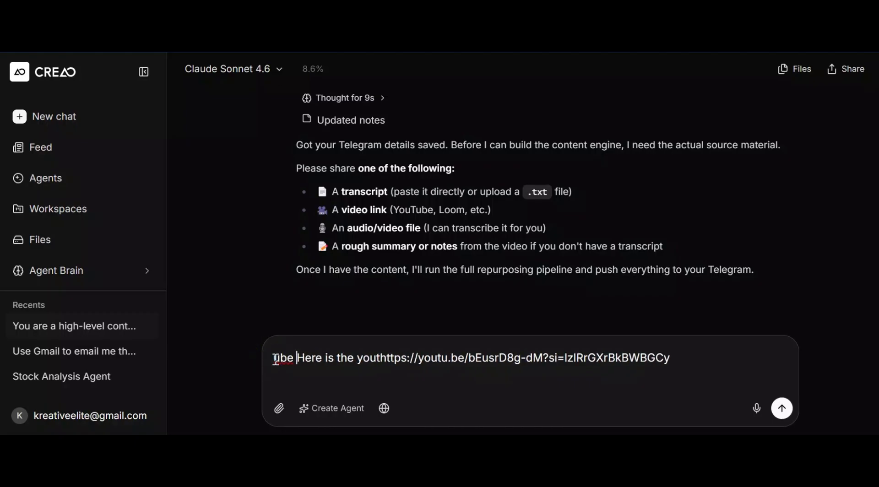
key(BackSpace)
key(BackSpace)
key(BackSpace)
key(BackSpace)
key(BackSpace)
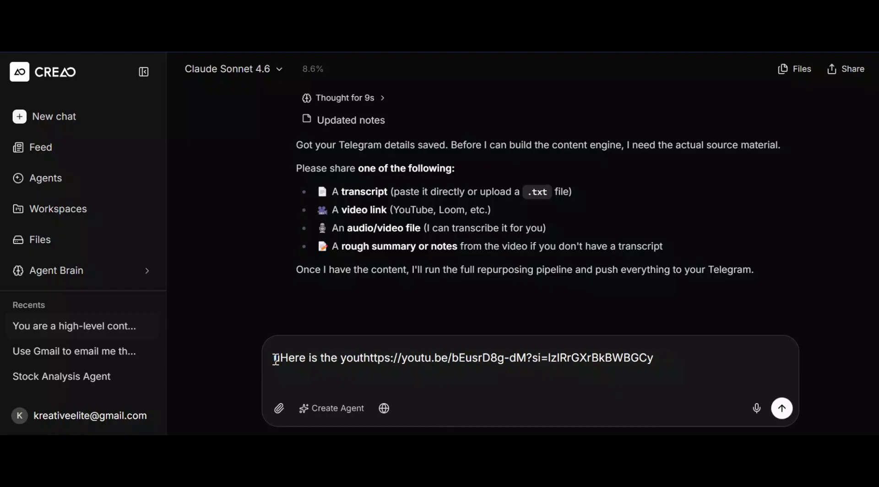
Step: Complete the introduction in front of the video link as "Here is the YouTube video link" and send the reply
click(360, 357)
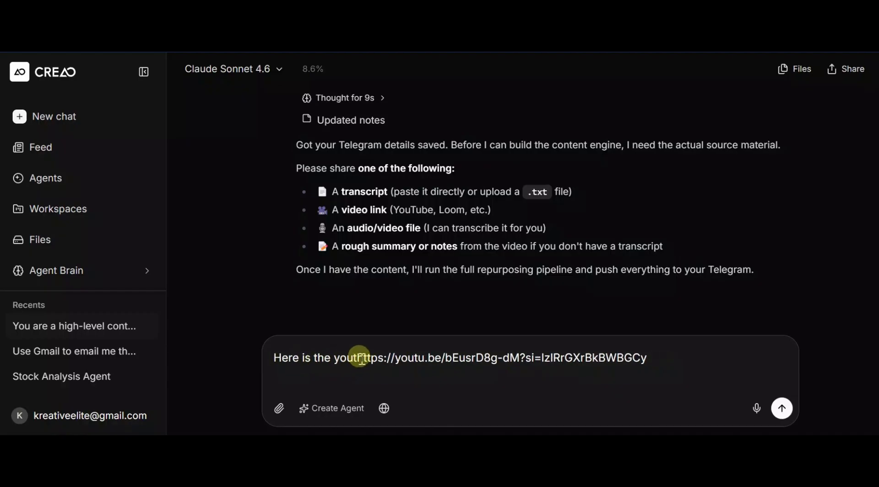
key(BackSpace)
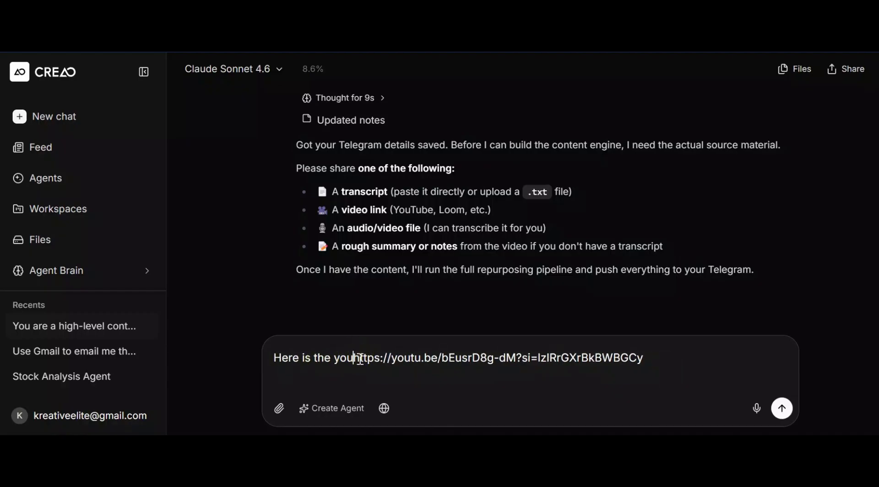
text(Tube)
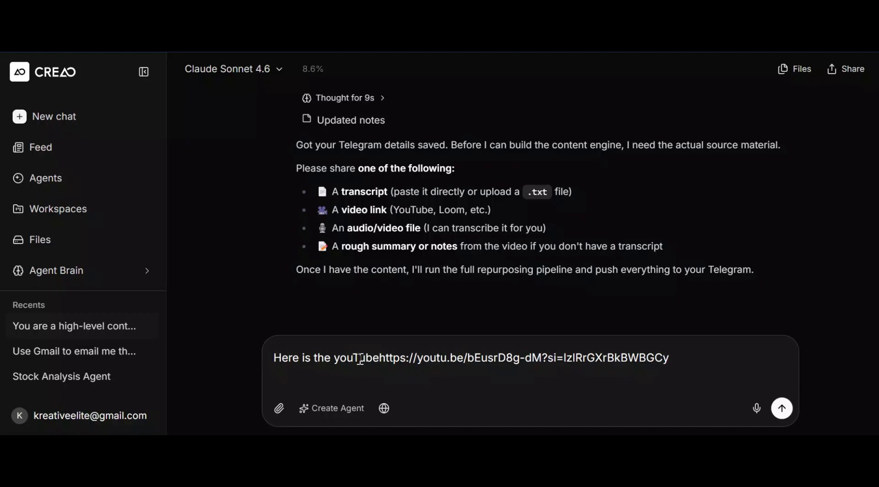
text( video )
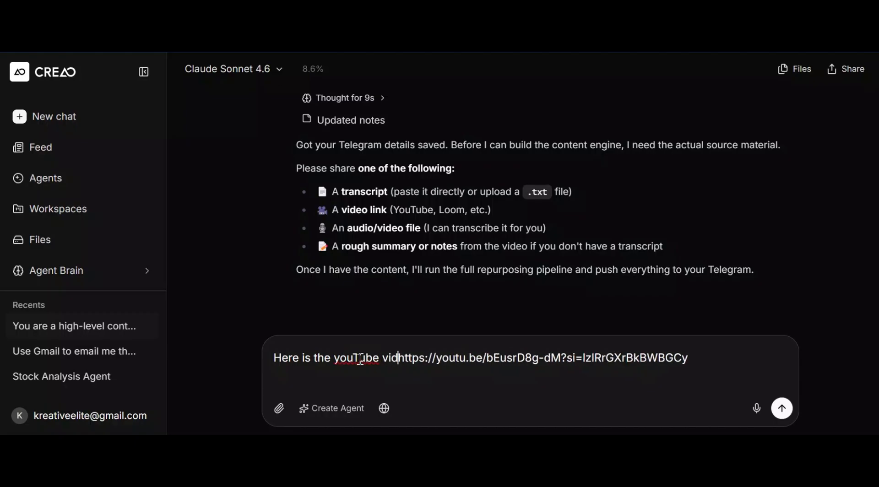
text(link)
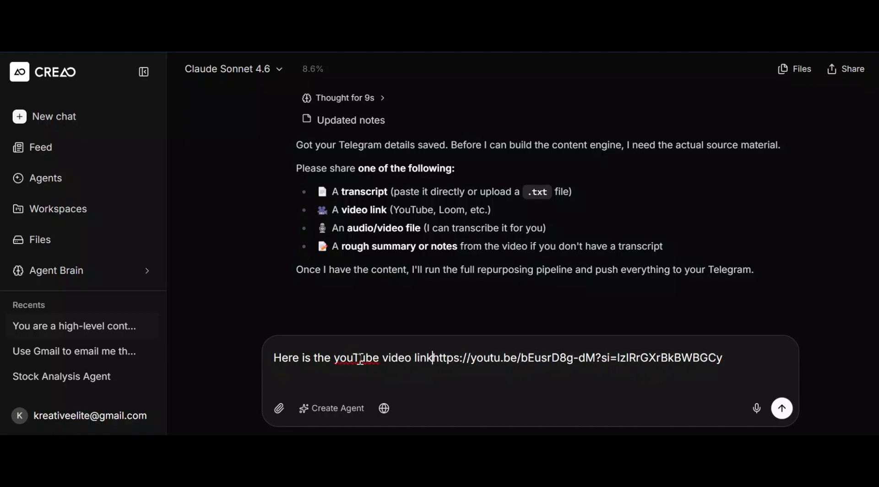
click(339, 358)
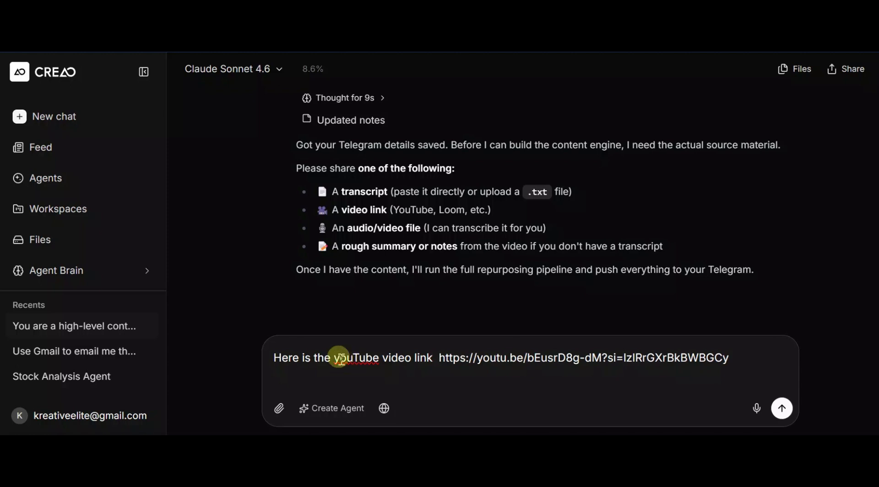
key(BackSpace)
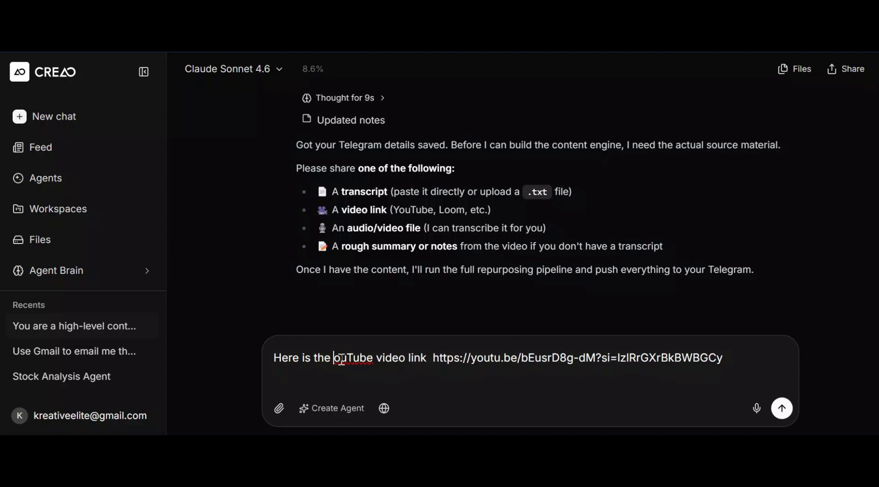
text(Y)
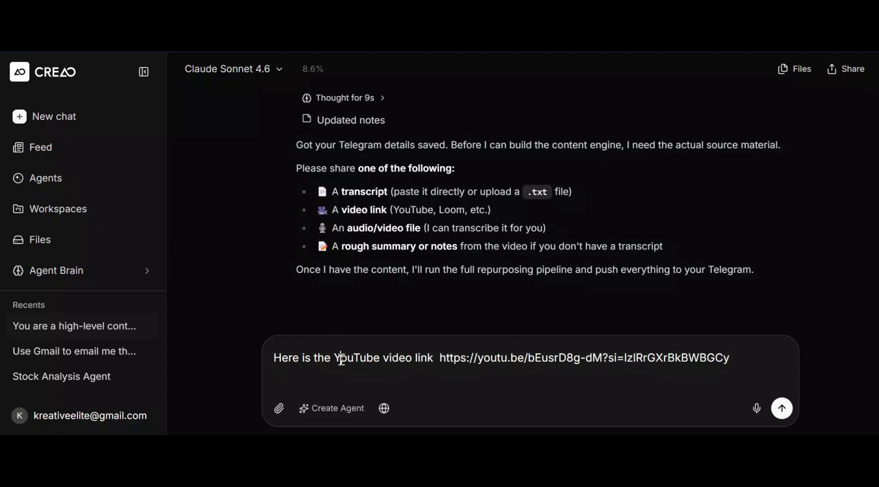
click(782, 408)
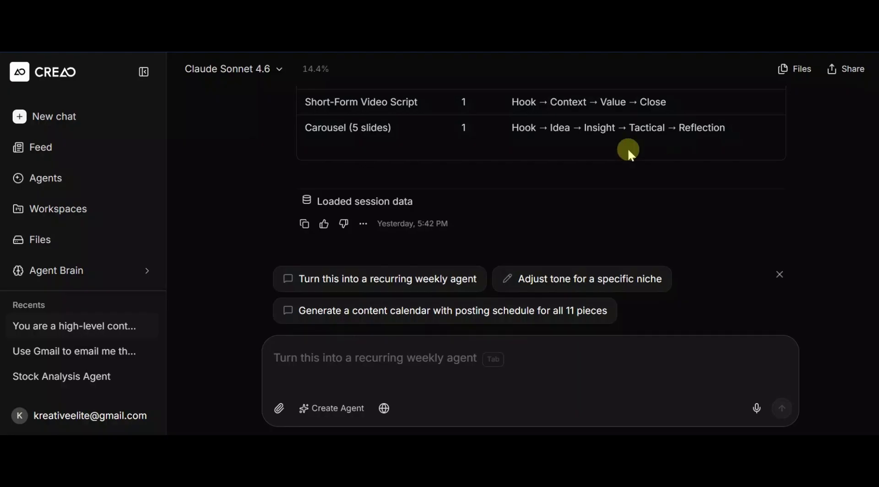
Step: Choose the suggested prompt "Turn this into a recurring weekly agent" and start building an agent from the conversation with Dashboard output
click(411, 281)
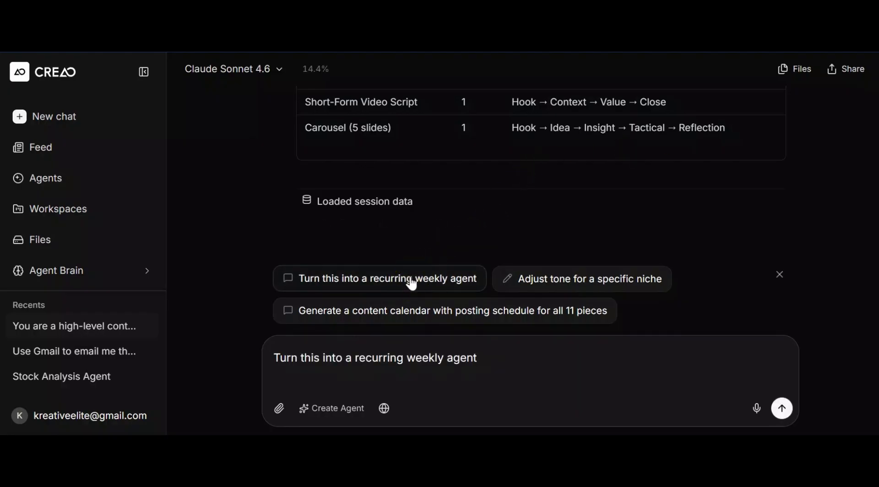
click(350, 411)
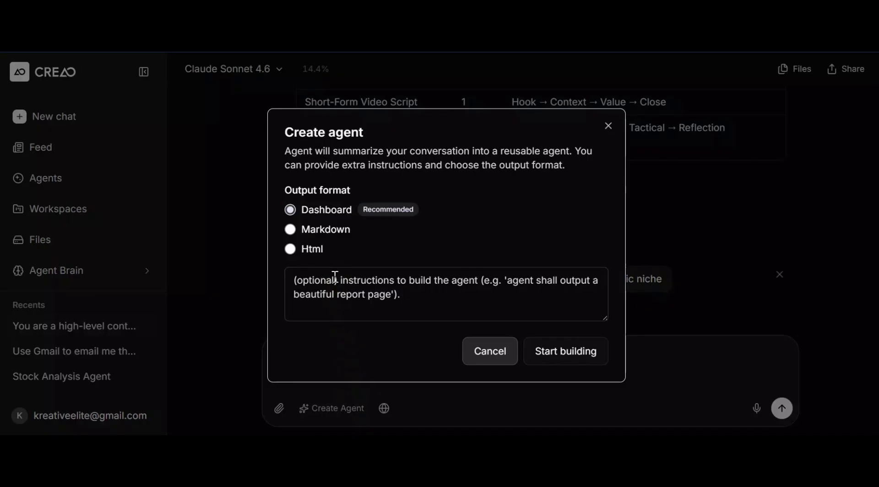
click(388, 295)
click(395, 300)
click(396, 301)
click(557, 358)
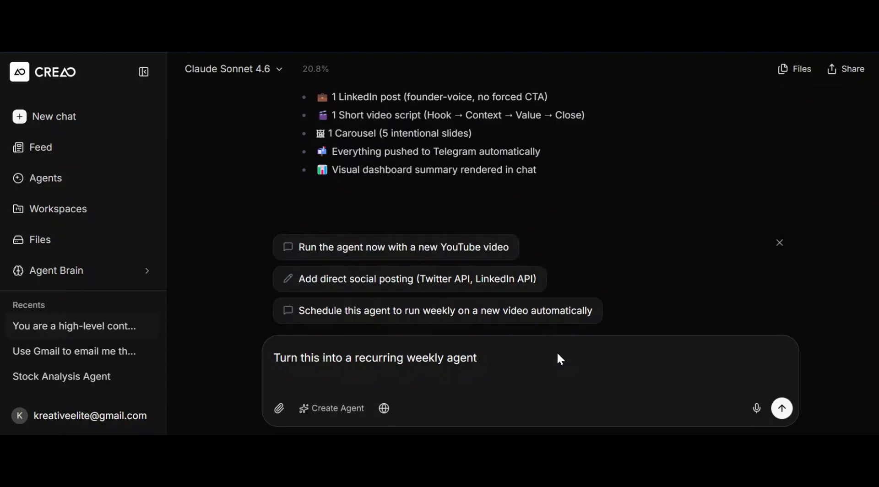
Step: Switch to the PromptCraft Officer bot chat in Telegram and read the content strategy report's analysis summary and the five Twitter / X posts
click(447, 349)
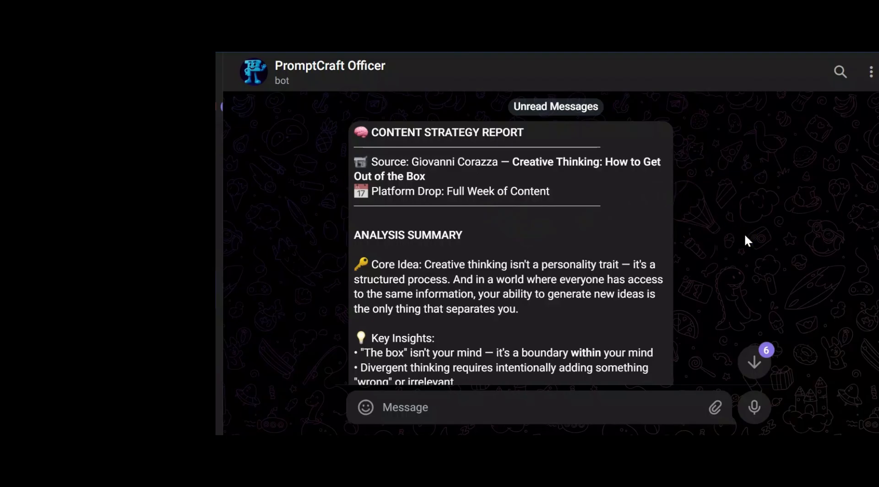
scroll(745, 235, down, 3)
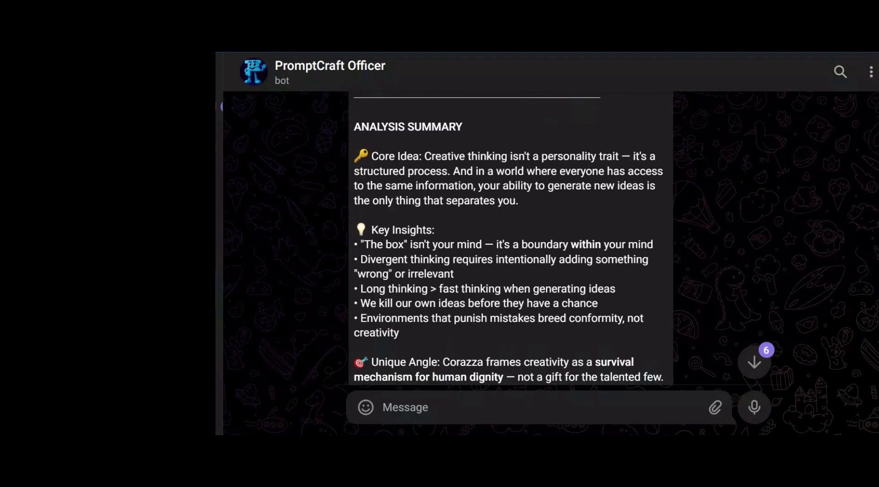
scroll(526, 241, down, 2)
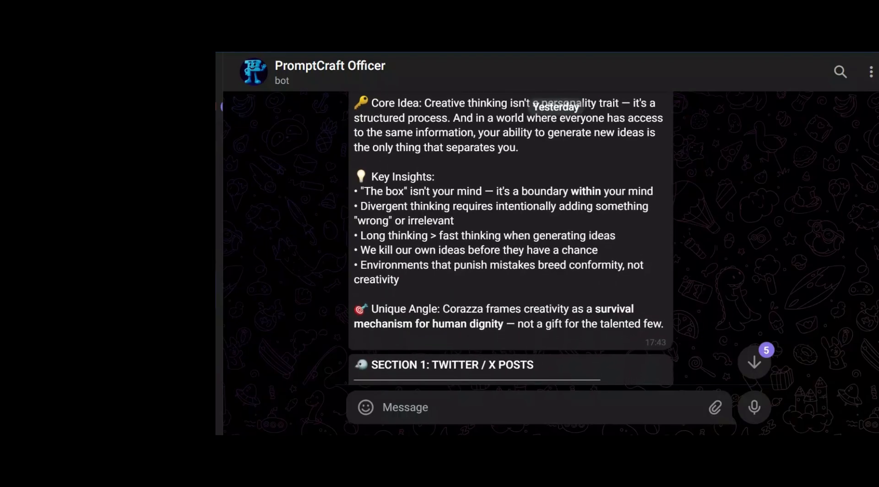
scroll(511, 239, down, 1)
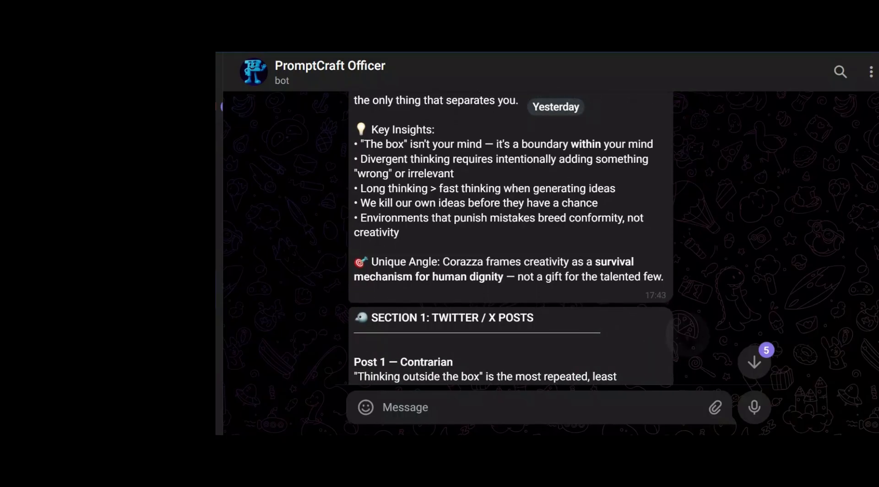
scroll(526, 238, down, 4)
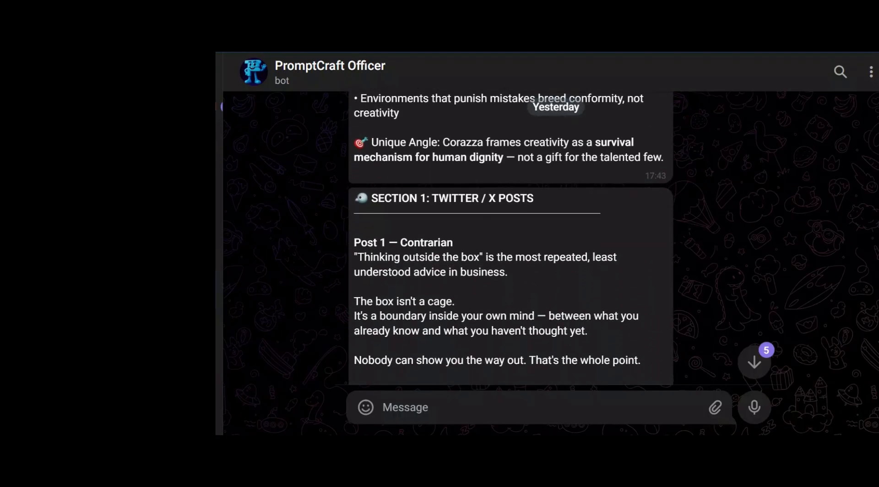
scroll(511, 239, down, 2)
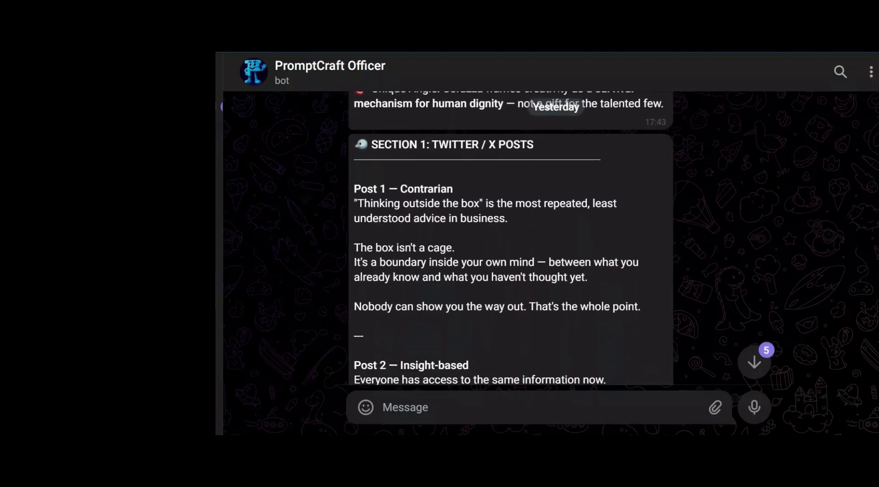
scroll(511, 238, down, 1)
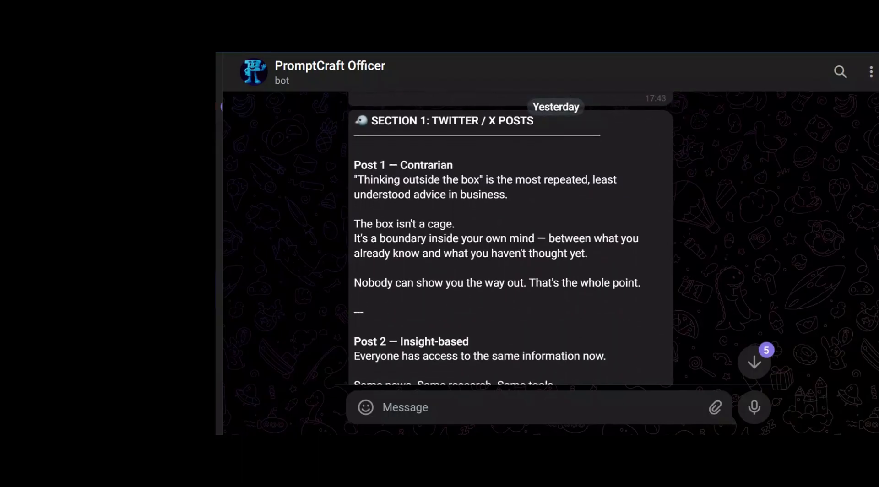
scroll(511, 238, down, 3)
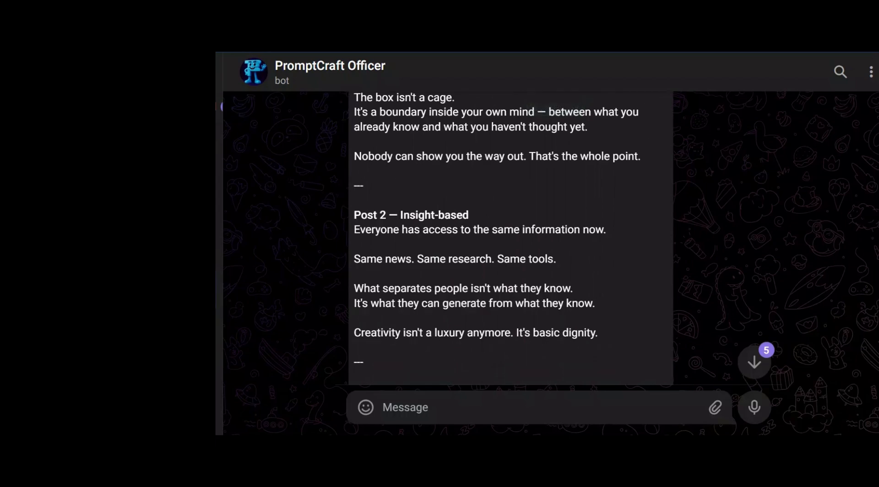
scroll(511, 238, down, 4)
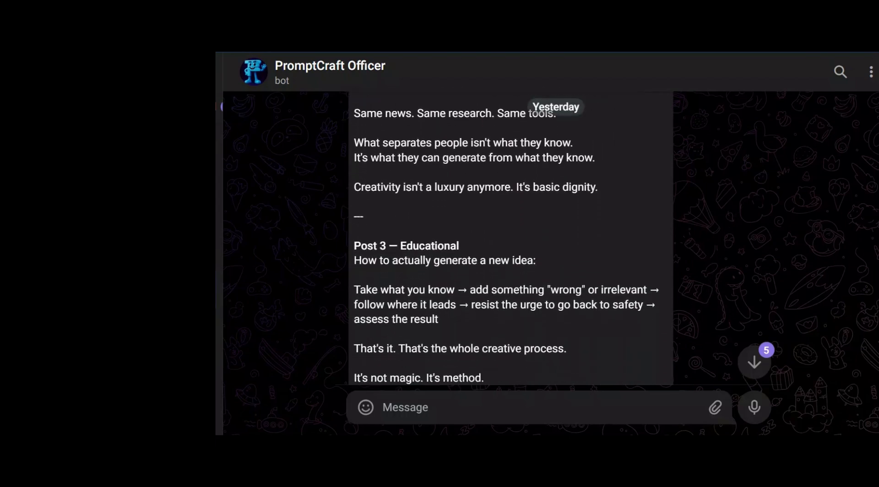
scroll(511, 238, down, 2)
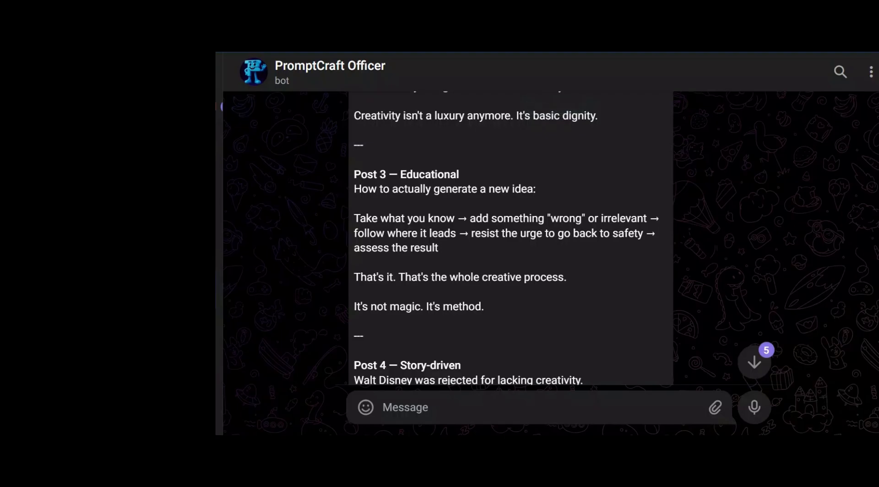
scroll(511, 238, down, 4)
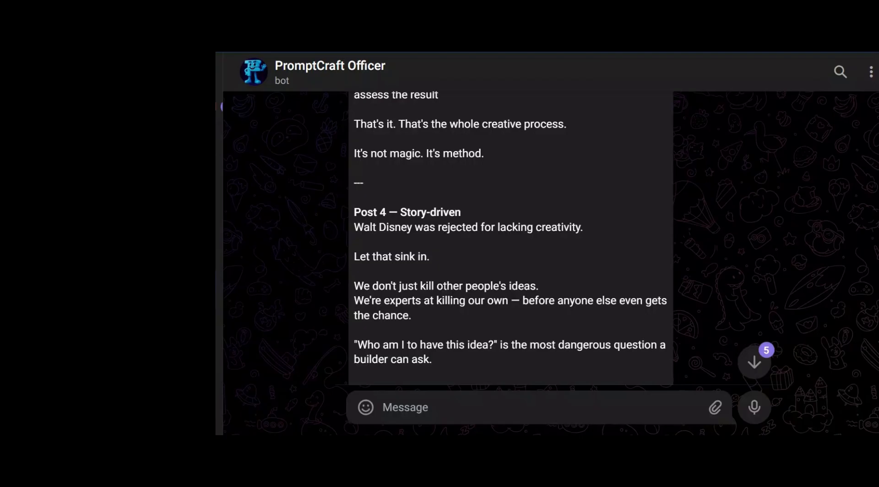
scroll(511, 238, down, 6)
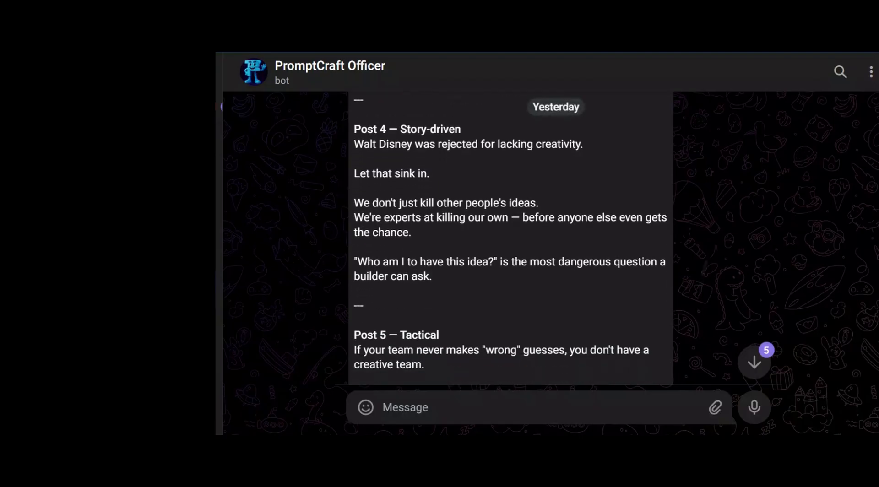
scroll(511, 238, down, 1)
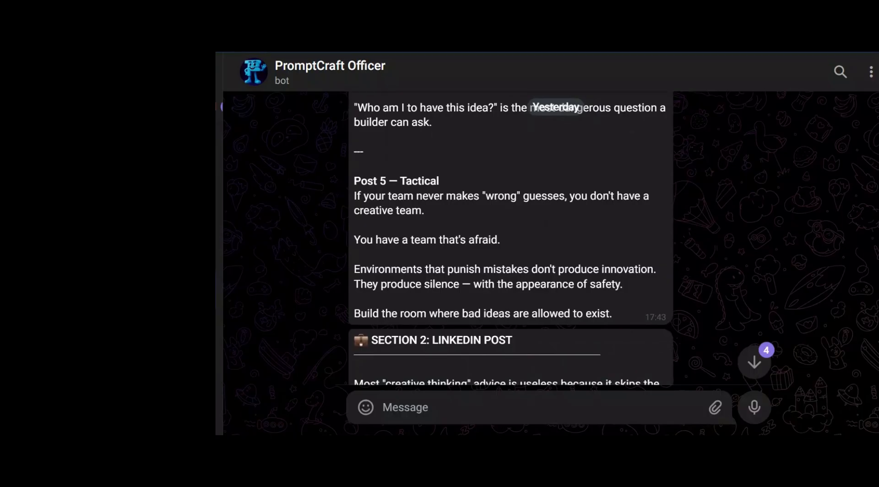
Step: Read the LinkedIn post in Section 2 of the content report from its opening to its closing lines
scroll(511, 238, down, 6)
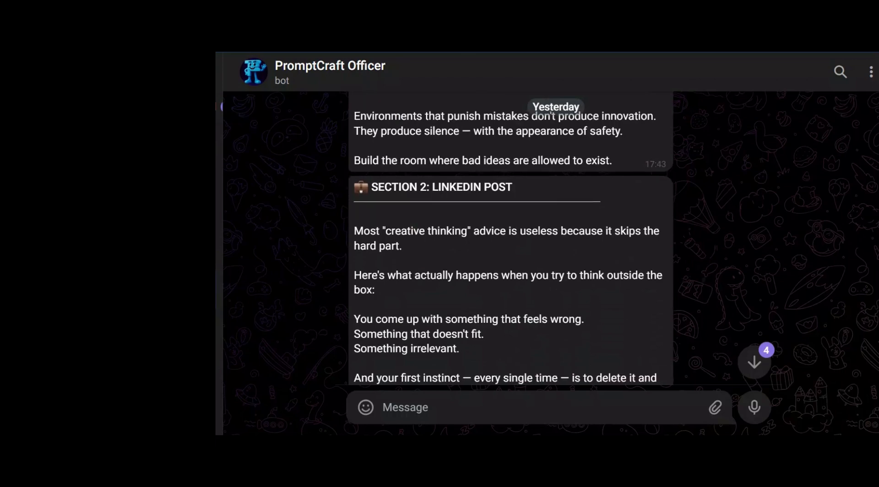
scroll(511, 238, down, 1)
scroll(511, 238, down, 3)
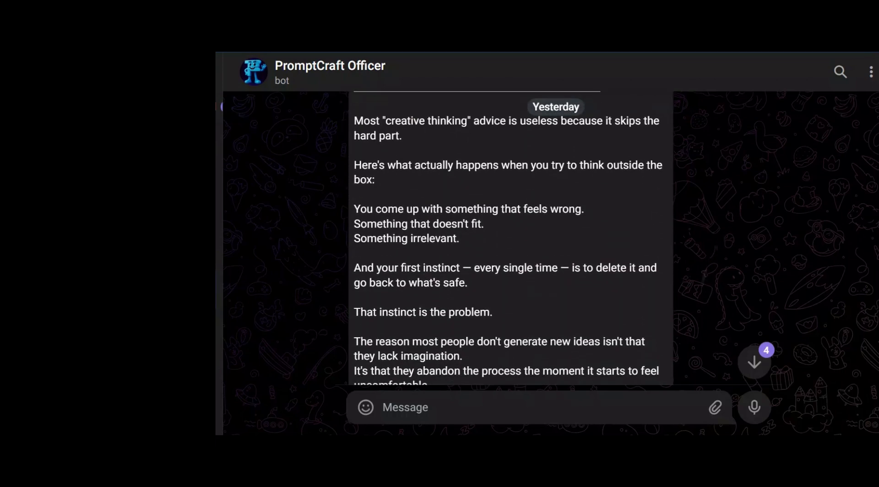
scroll(511, 238, down, 4)
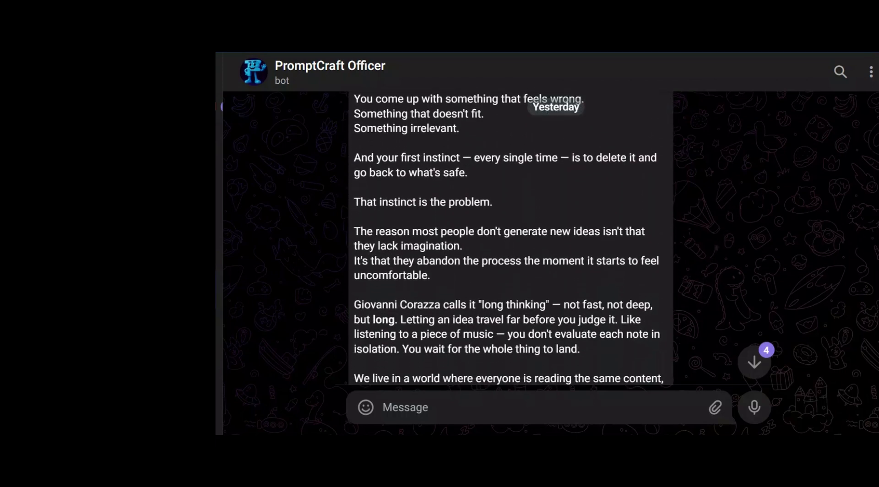
scroll(511, 238, down, 2)
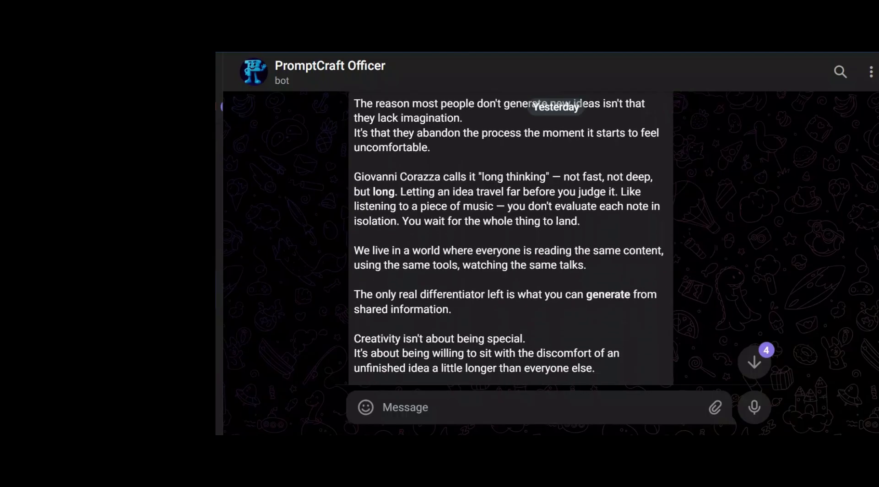
scroll(511, 238, down, 3)
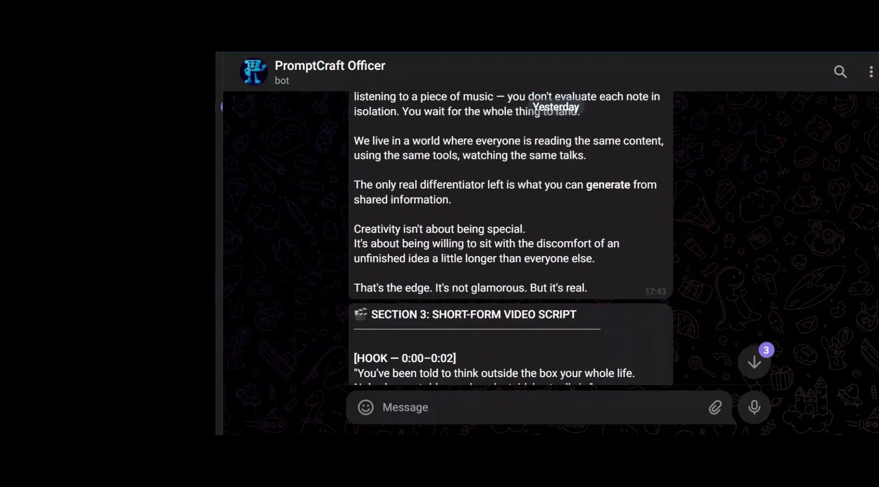
Step: Read the short-form video script in Section 3, covering its hook, context, value and close parts
scroll(511, 238, down, 4)
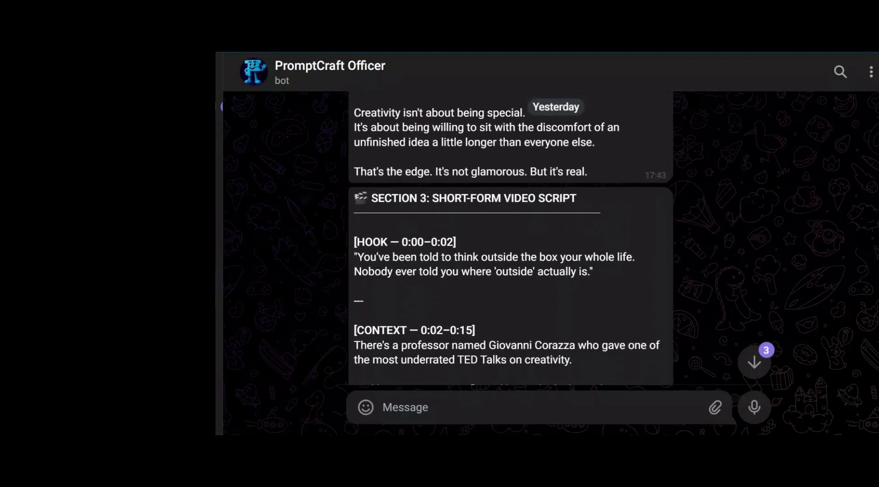
scroll(511, 238, down, 2)
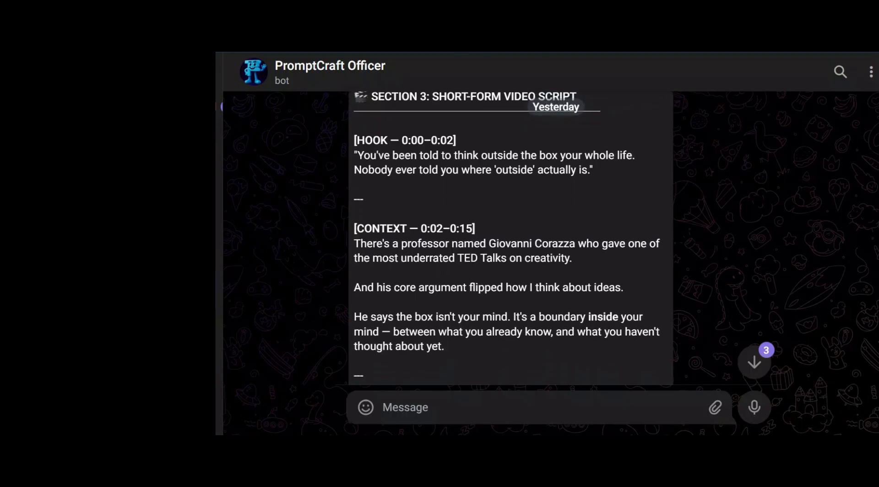
scroll(511, 239, down, 3)
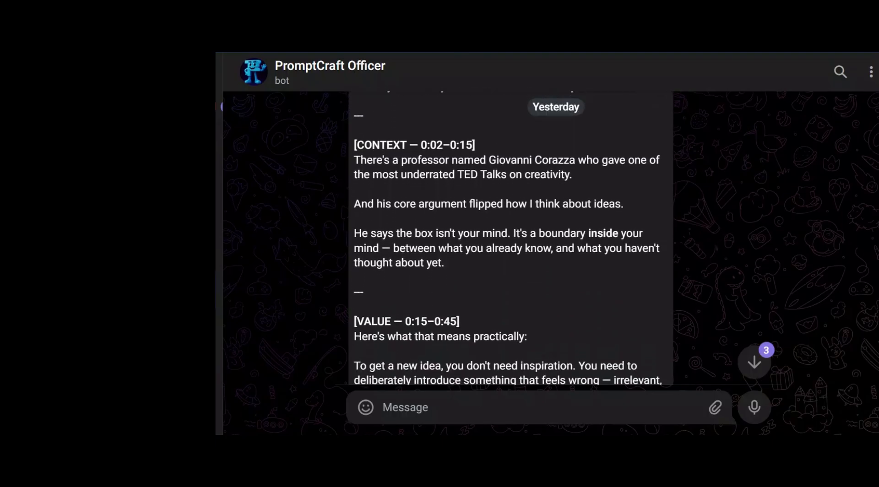
scroll(511, 238, down, 3)
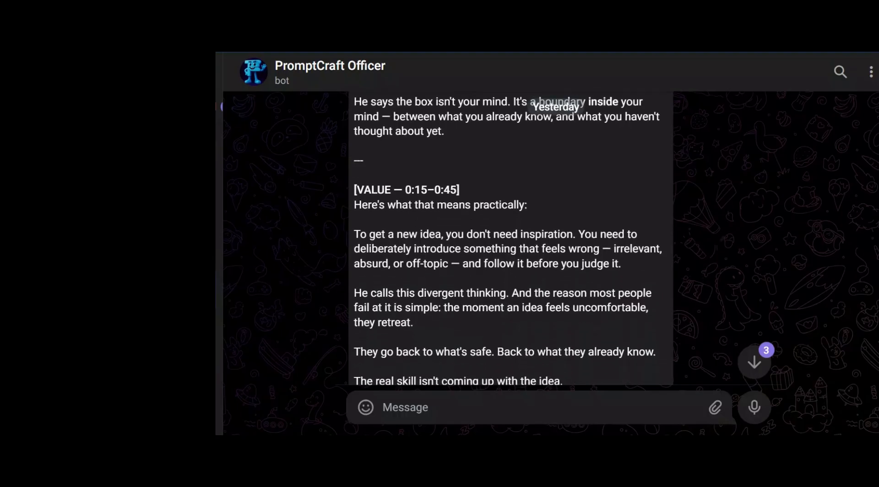
scroll(511, 238, down, 3)
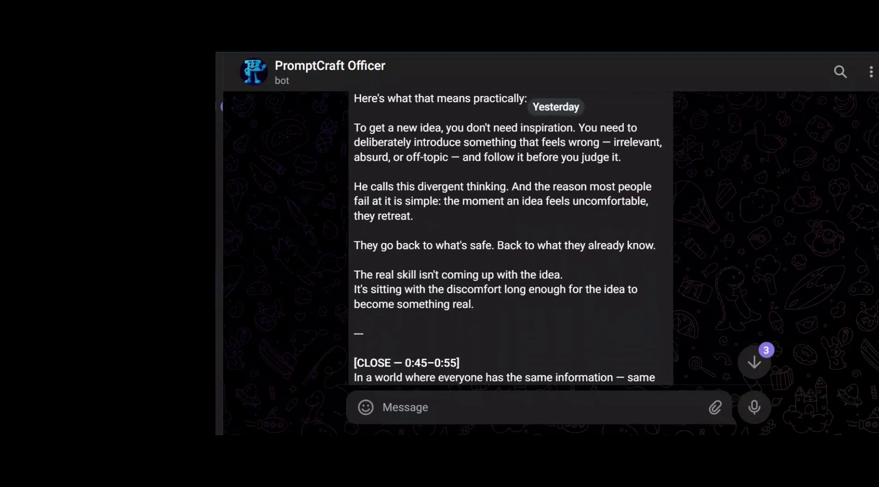
scroll(511, 238, down, 1)
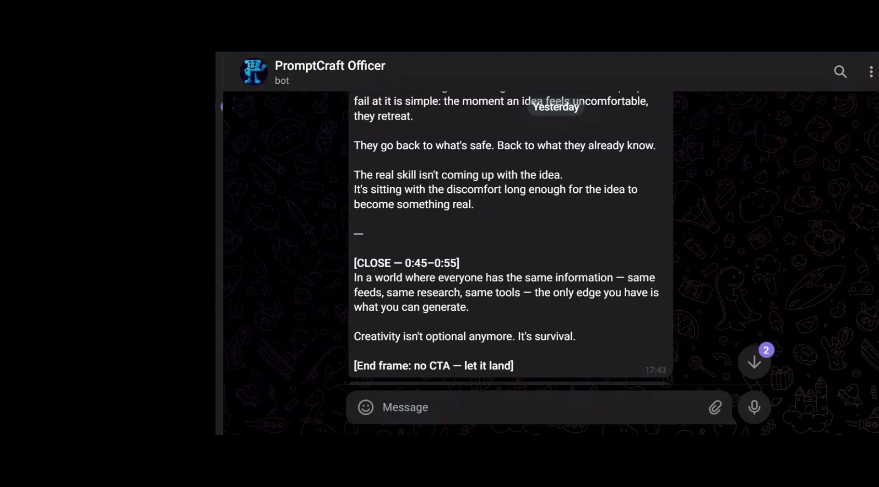
Step: Read the five-slide carousel post in Section 4, from the hook slide to the closing thought, and the delivery message below it
scroll(511, 238, down, 3)
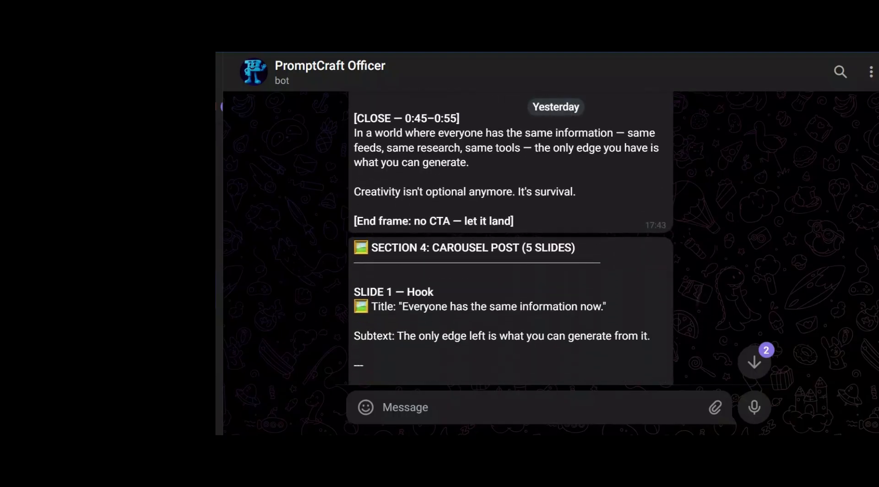
scroll(511, 238, down, 2)
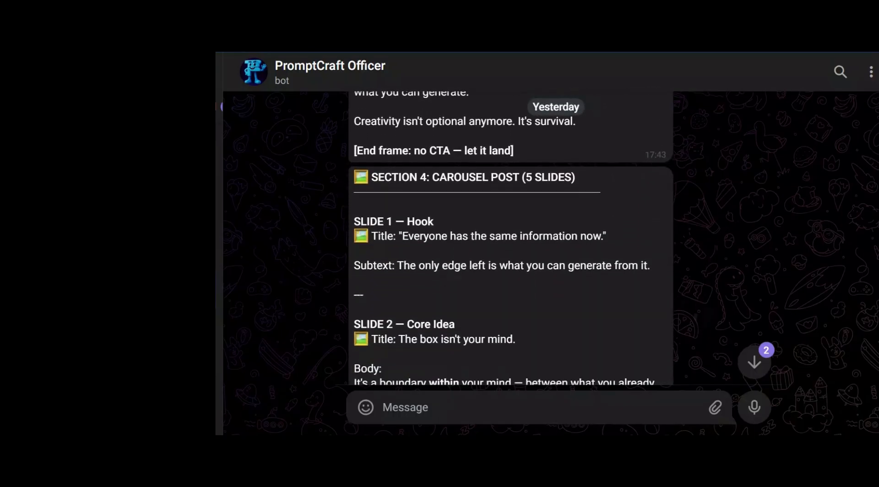
scroll(511, 238, down, 1)
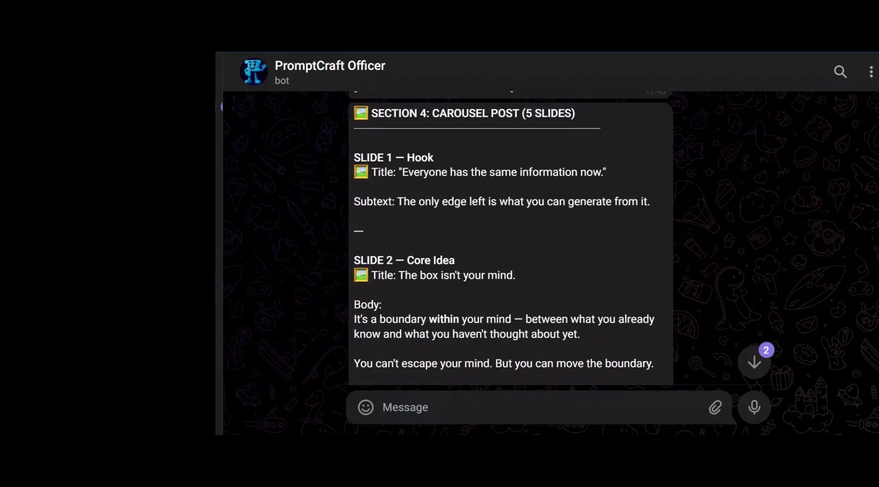
scroll(511, 238, down, 2)
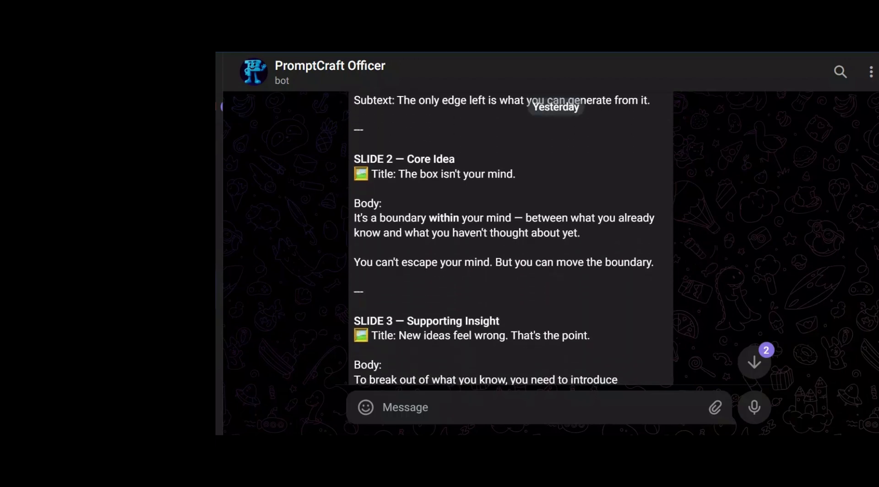
scroll(511, 238, down, 2)
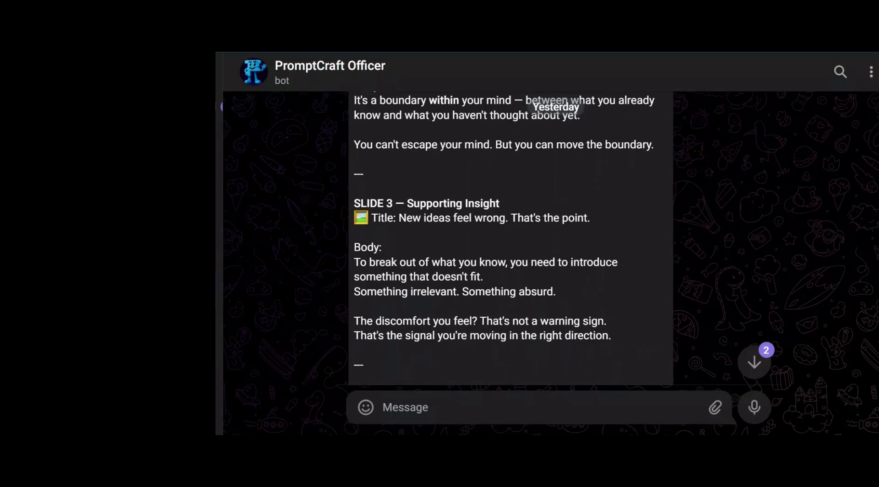
scroll(511, 239, down, 3)
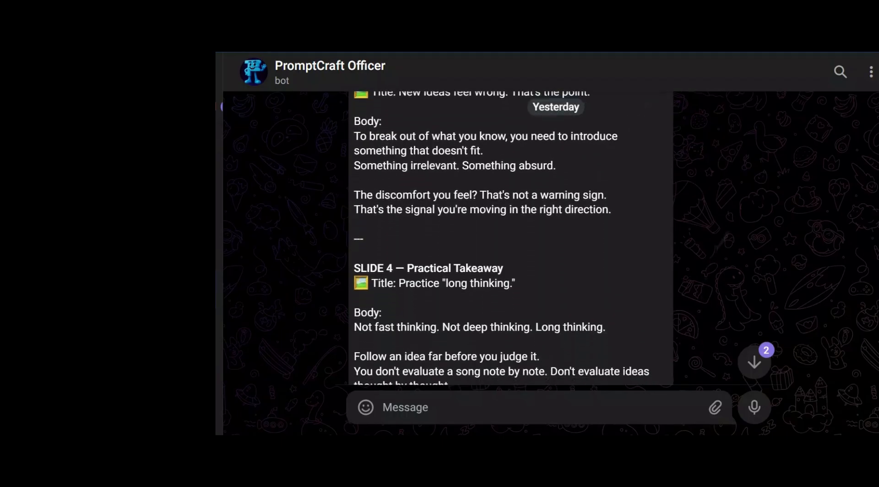
scroll(511, 238, down, 2)
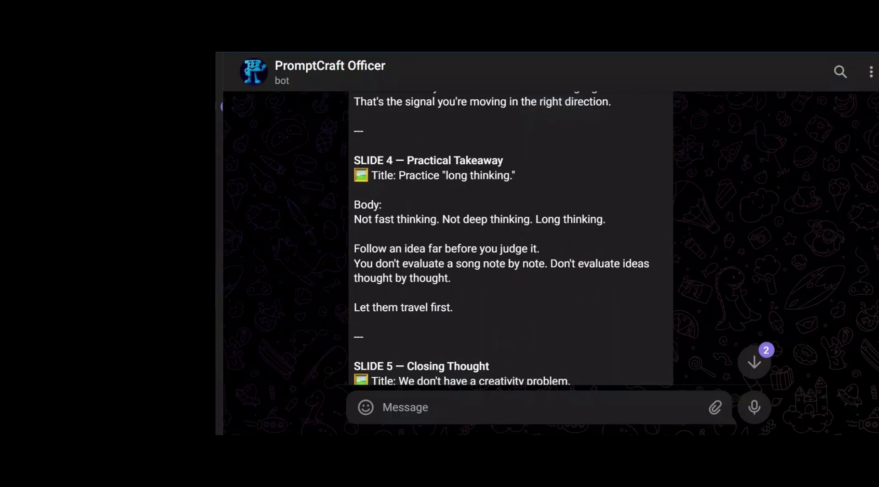
scroll(511, 238, down, 3)
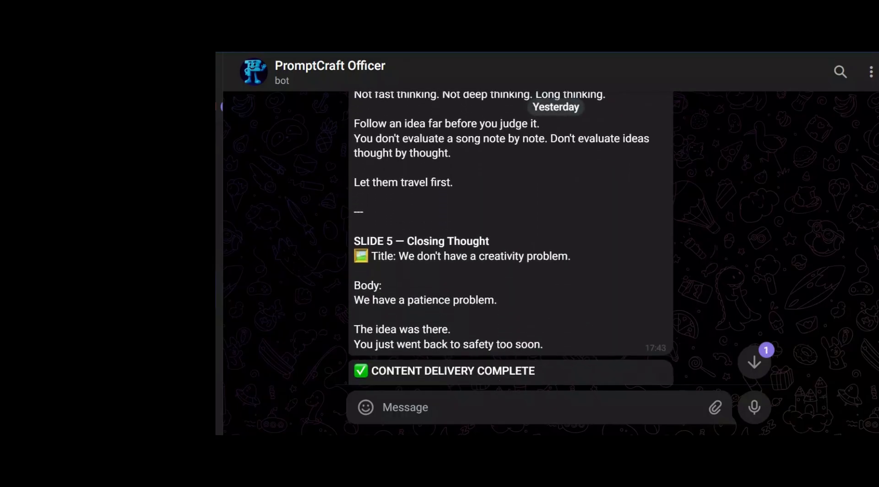
scroll(511, 238, down, 5)
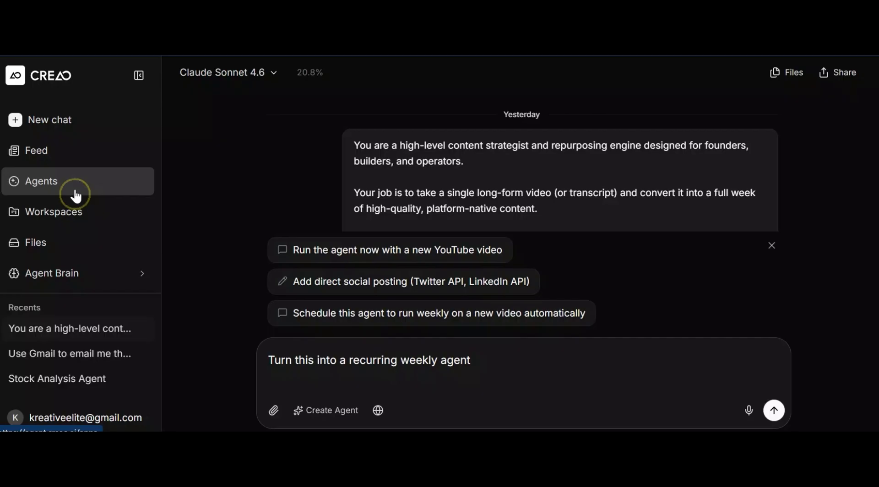
Step: Switch to CREAO, open the YouTube Content Repurposing Engine agent, check its outputs and files, and open its run form
click(76, 196)
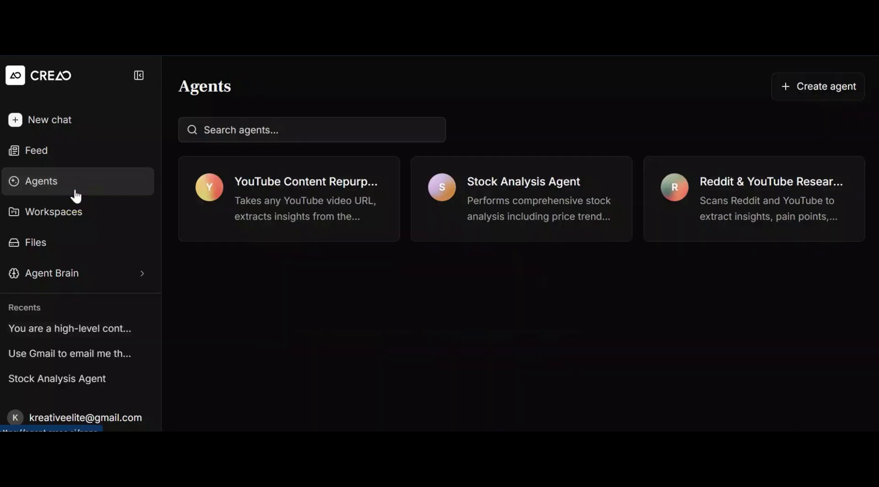
click(285, 203)
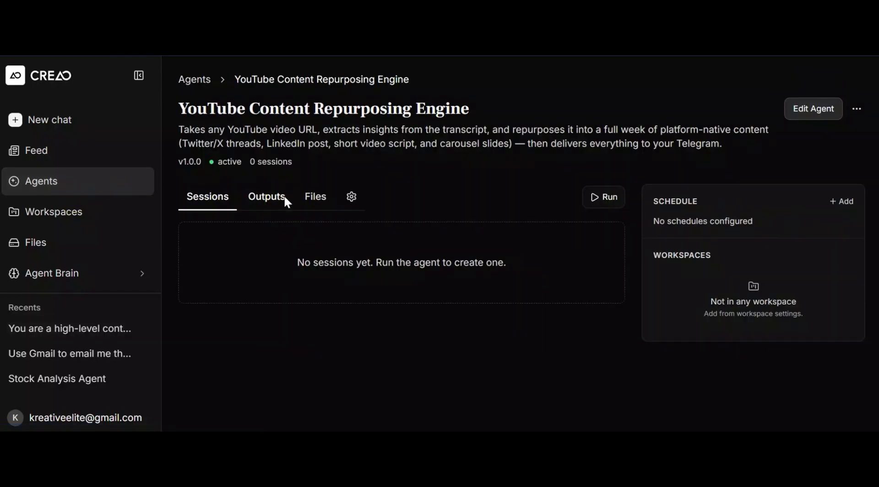
click(274, 198)
click(313, 200)
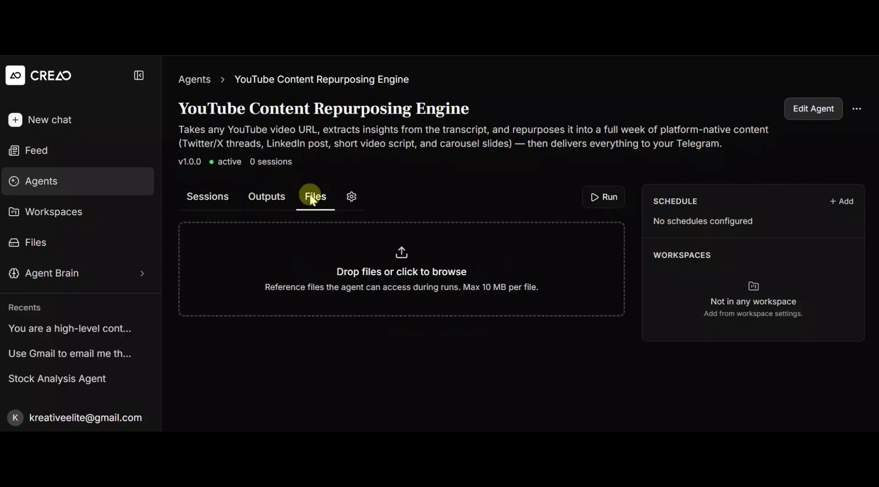
click(606, 199)
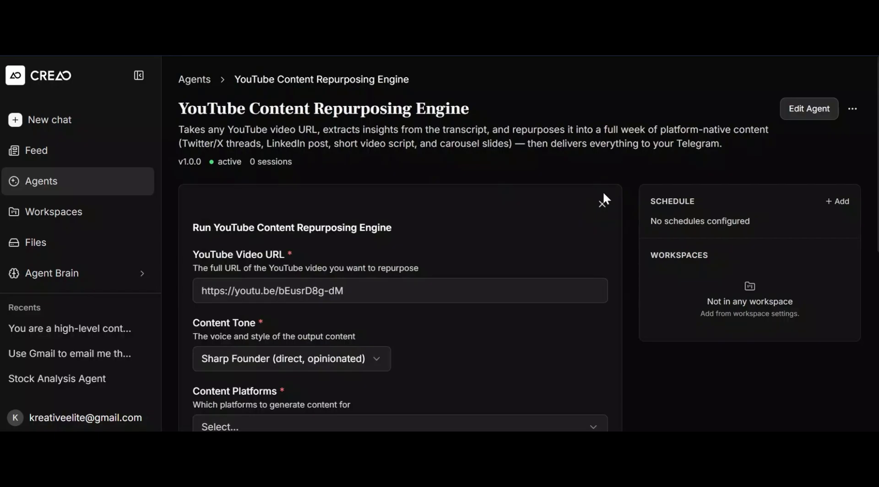
Step: Copy the share link of the TEDx talk "4 tips for developing critical thinking skills" from YouTube and paste it as the agent's YouTube Video URL
click(472, 289)
click(409, 190)
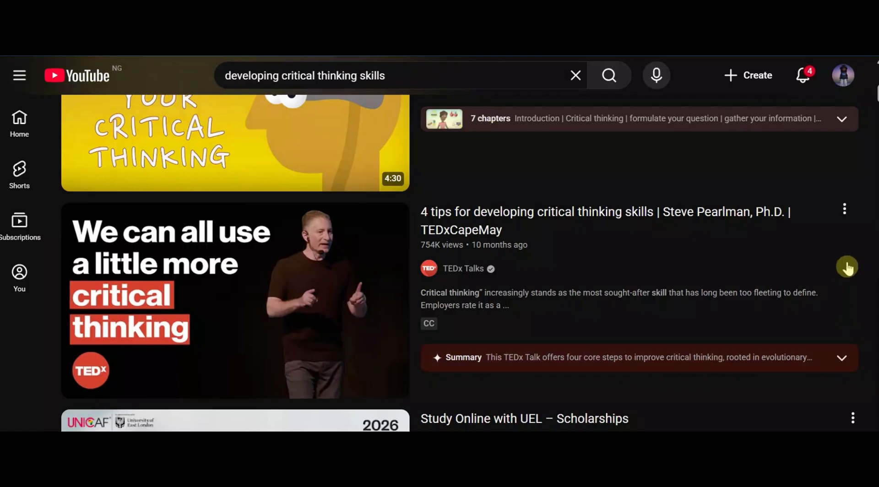
click(846, 213)
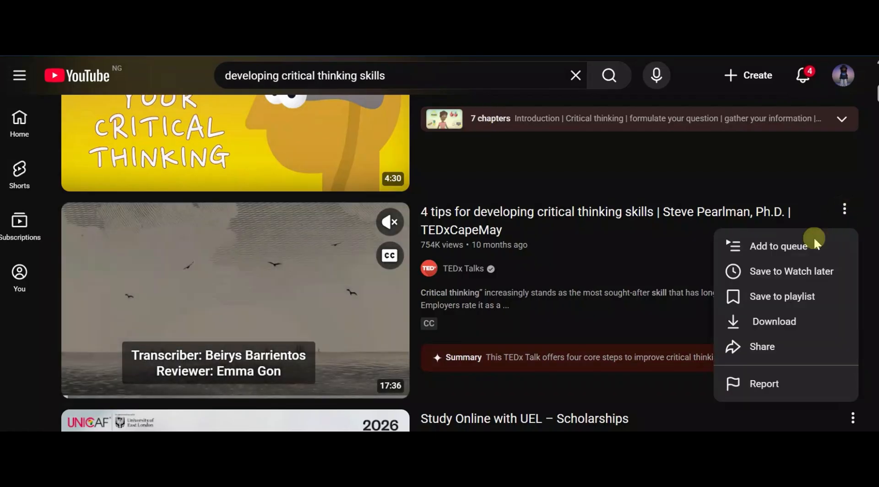
click(792, 349)
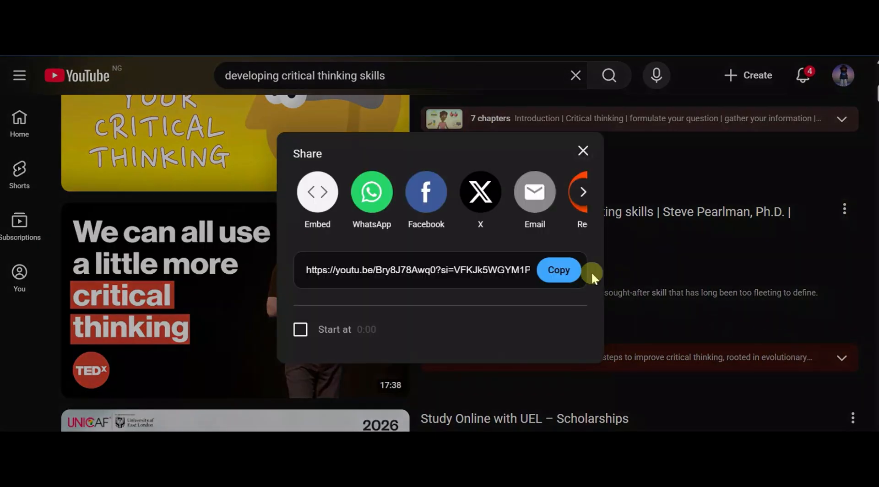
click(559, 271)
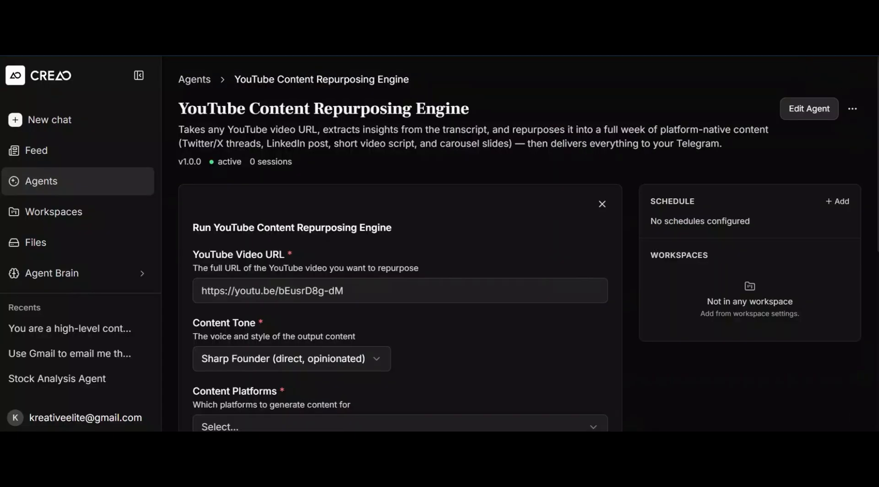
click(347, 286)
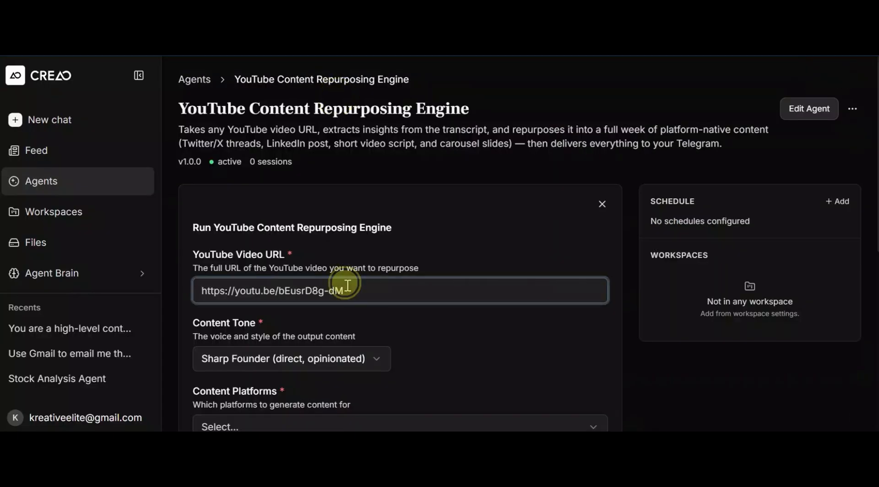
right_click(346, 284)
click(378, 278)
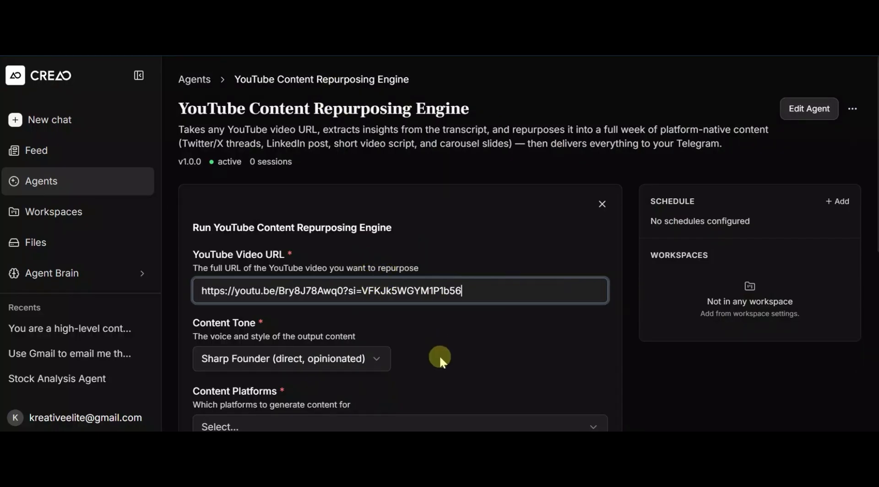
Step: Set the run's Content Tone to Storyteller (narrative, humanizing)
scroll(440, 361, down, 3)
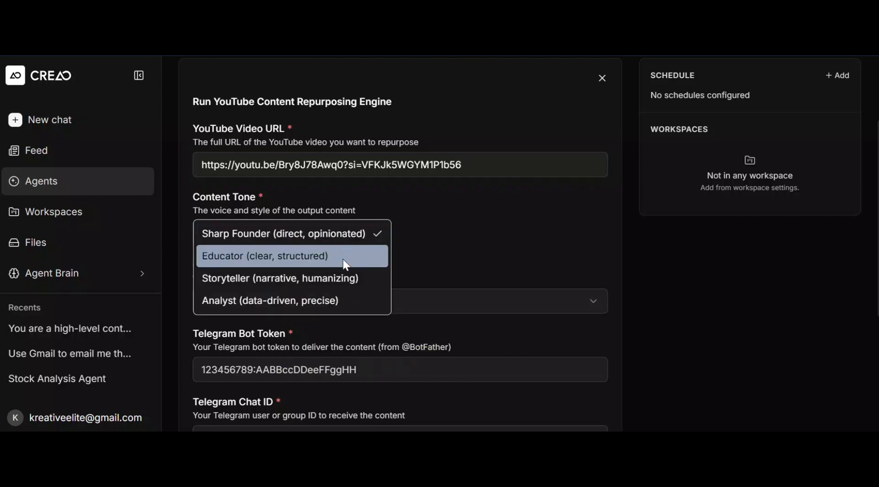
click(348, 279)
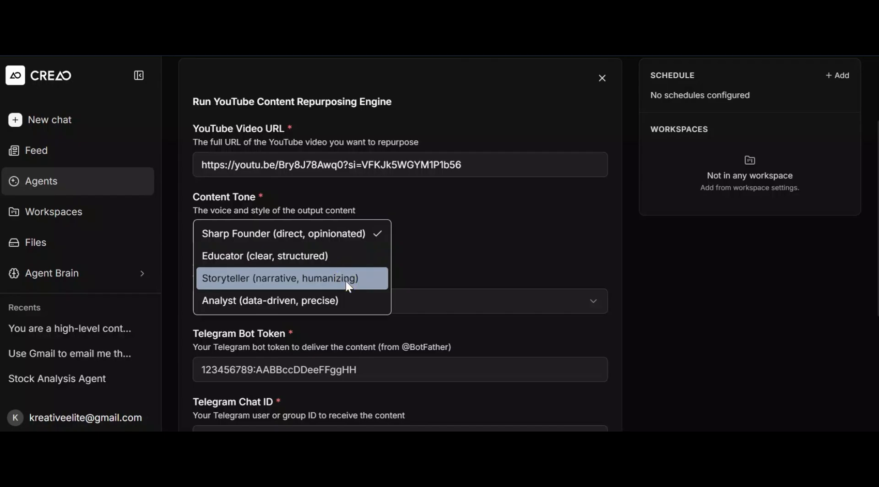
click(349, 301)
click(347, 279)
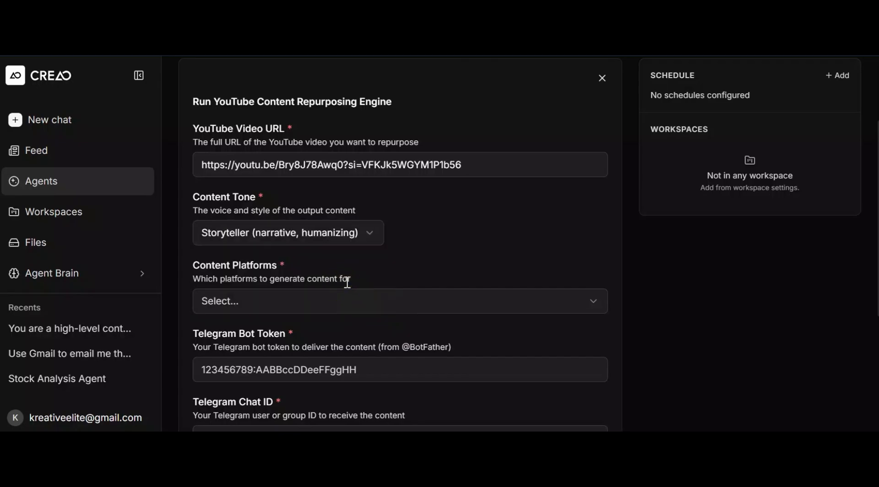
Step: Set the run's Content Platforms to Carousel (5 slides), Short Video Script, LinkedIn (1 post) and Twitter / X (5 posts)
scroll(347, 282, down, 2)
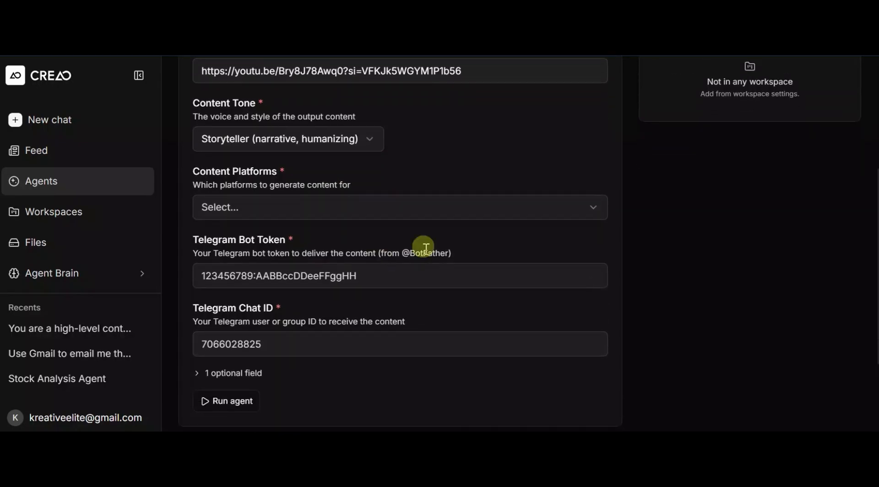
click(572, 214)
click(590, 213)
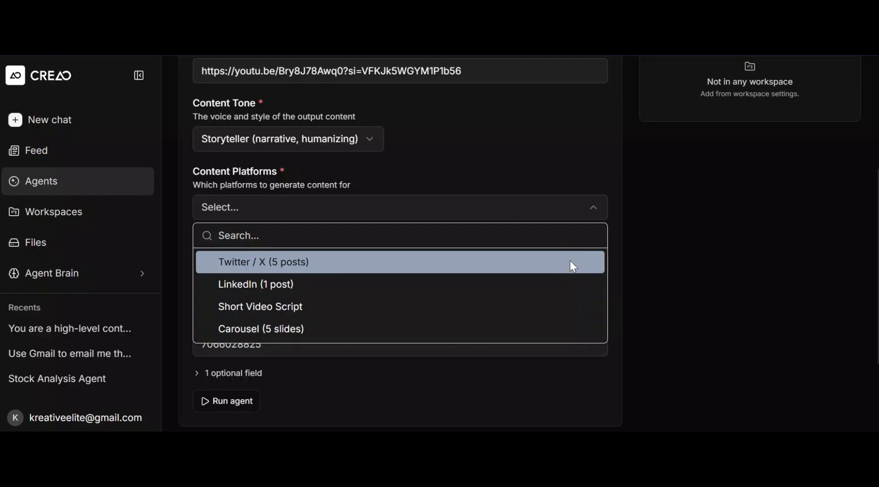
click(571, 276)
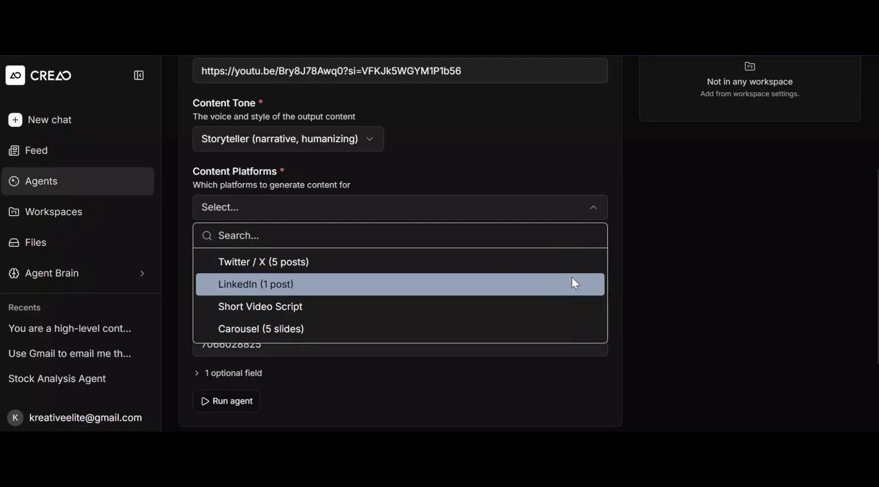
click(567, 329)
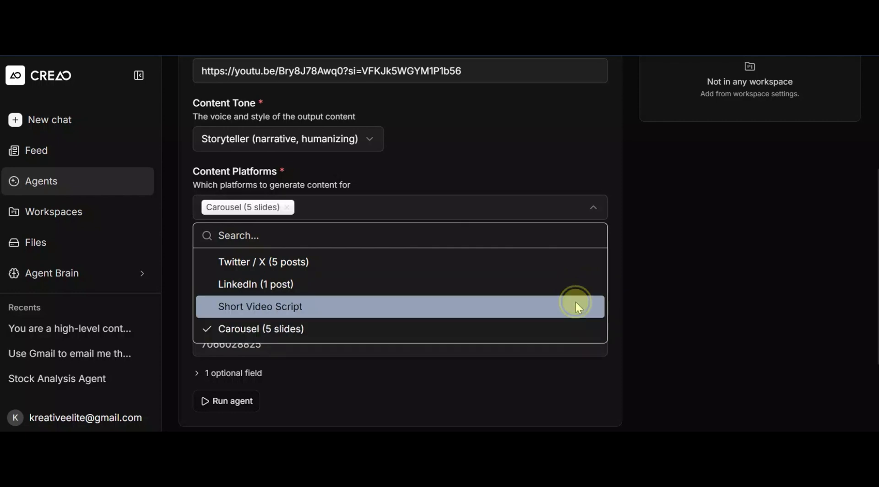
click(575, 303)
click(569, 286)
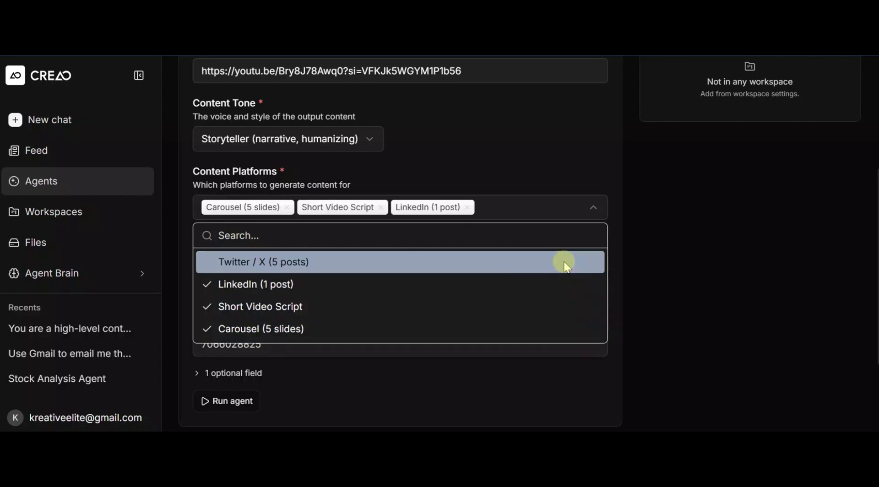
click(567, 264)
click(577, 168)
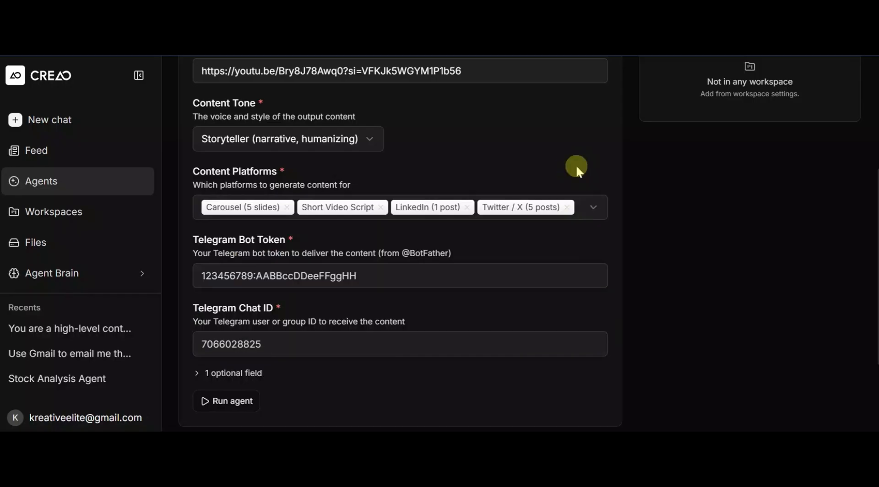
Step: Fill in the Telegram Bot Token and Telegram Chat ID for content delivery and run the agent
scroll(492, 364, down, 2)
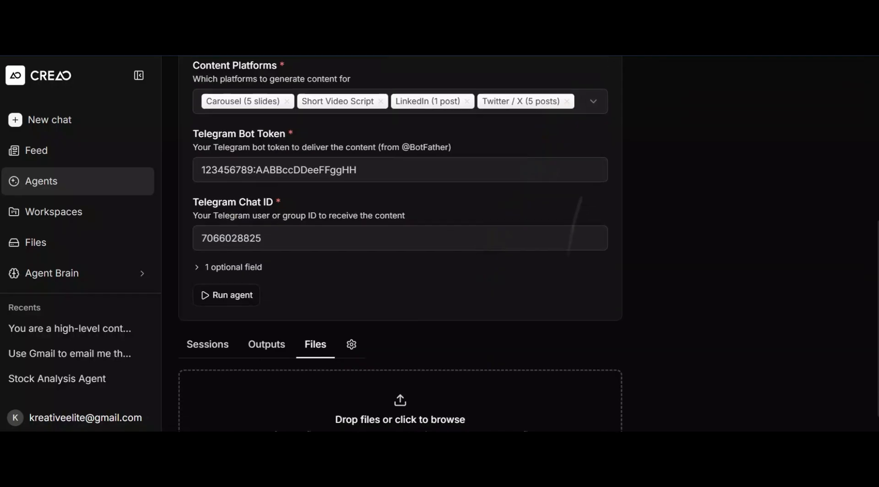
right_click(350, 232)
click(385, 283)
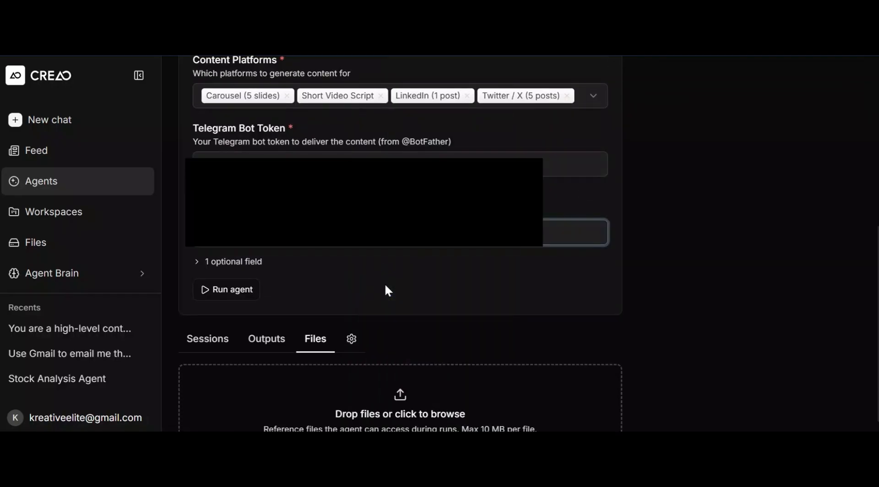
click(237, 291)
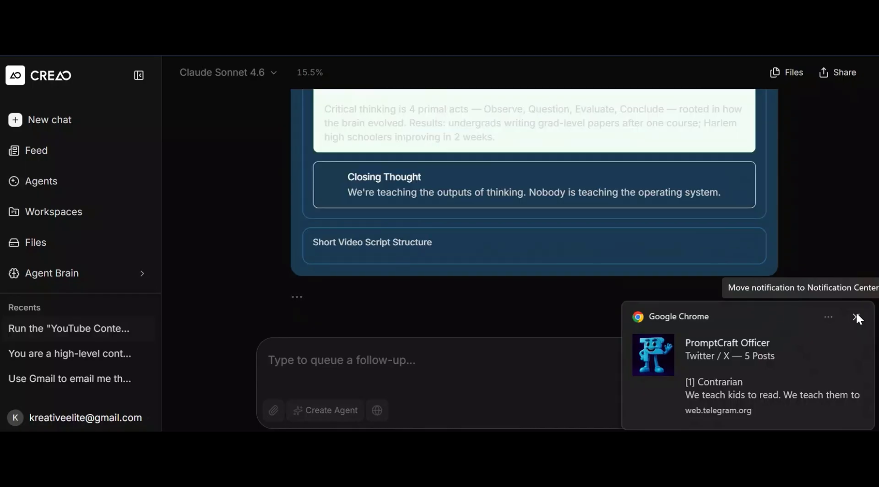
Step: Dismiss the Telegram delivery notifications that cover the agent's run session
click(856, 316)
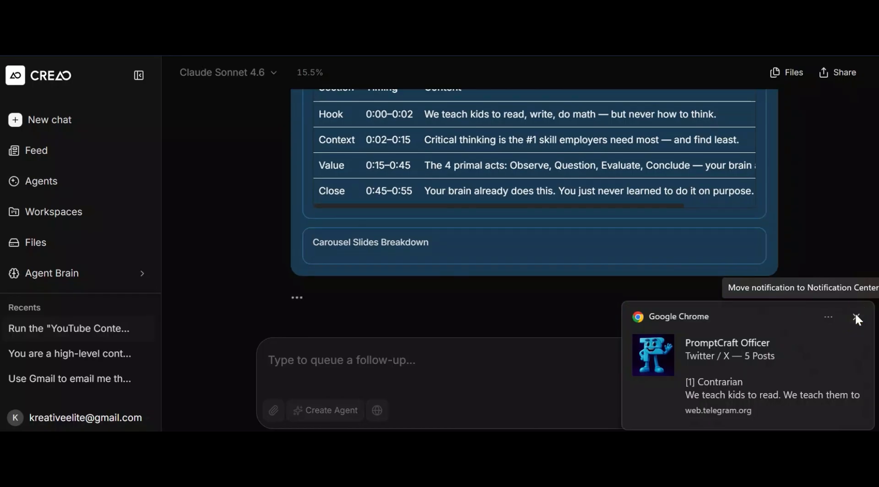
click(856, 317)
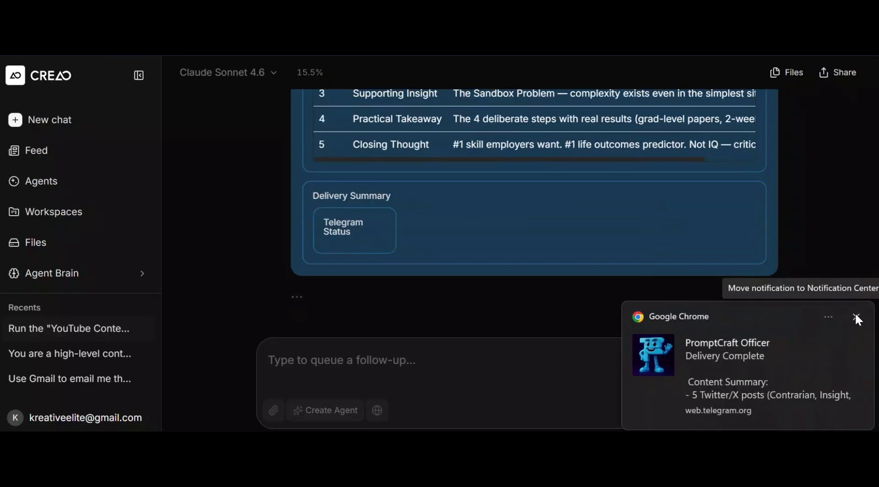
click(769, 415)
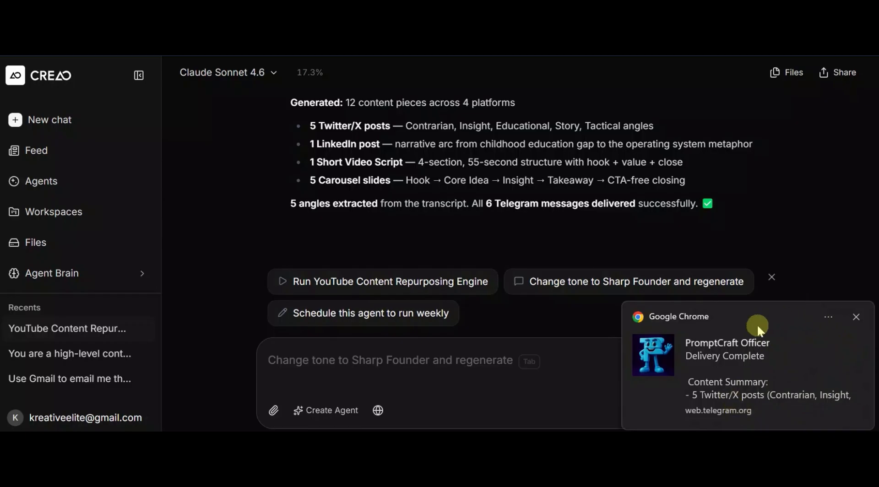
click(856, 315)
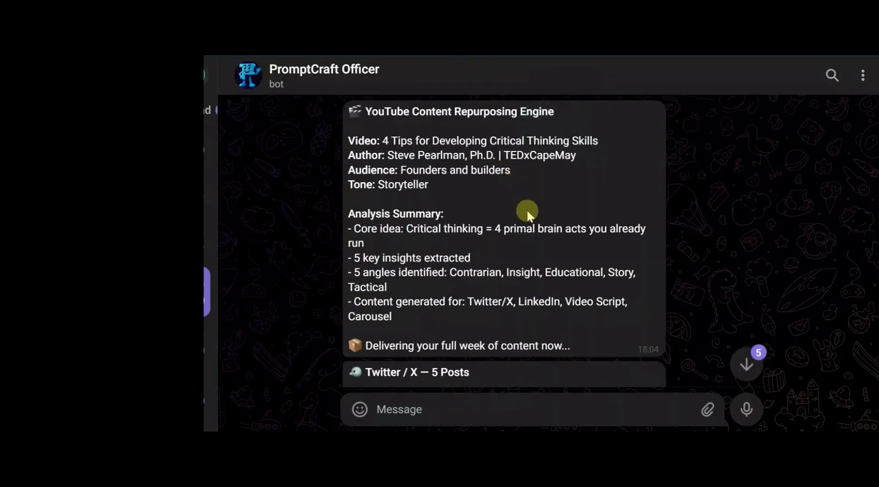
Step: Switch to the PromptCraft Officer chat in Telegram and read the analysis summary and the five Twitter / X posts
scroll(527, 215, up, 3)
scroll(528, 215, down, 2)
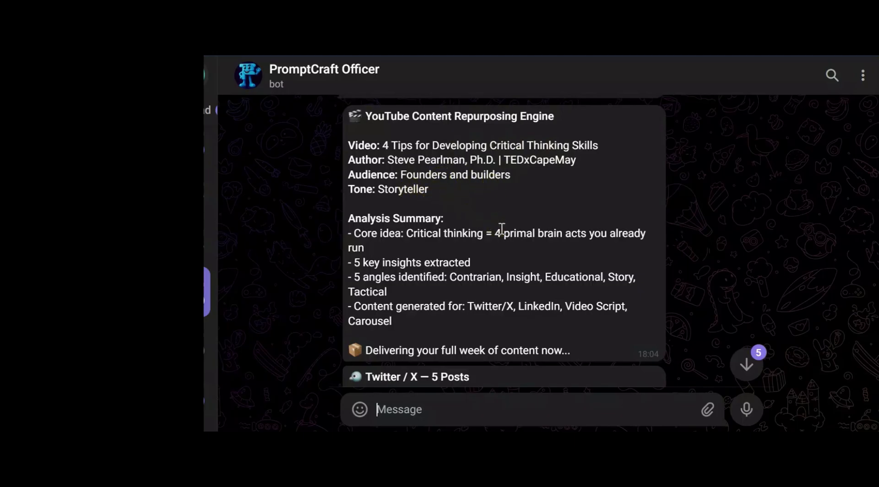
scroll(504, 238, down, 5)
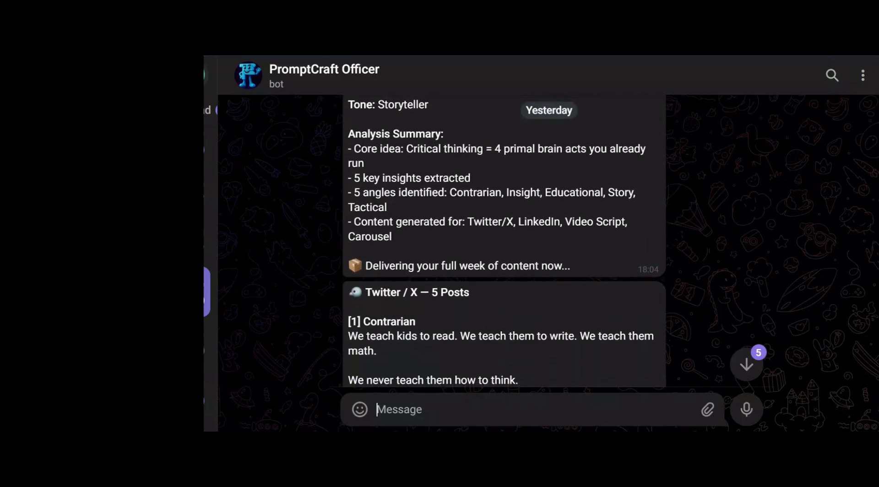
scroll(503, 238, down, 5)
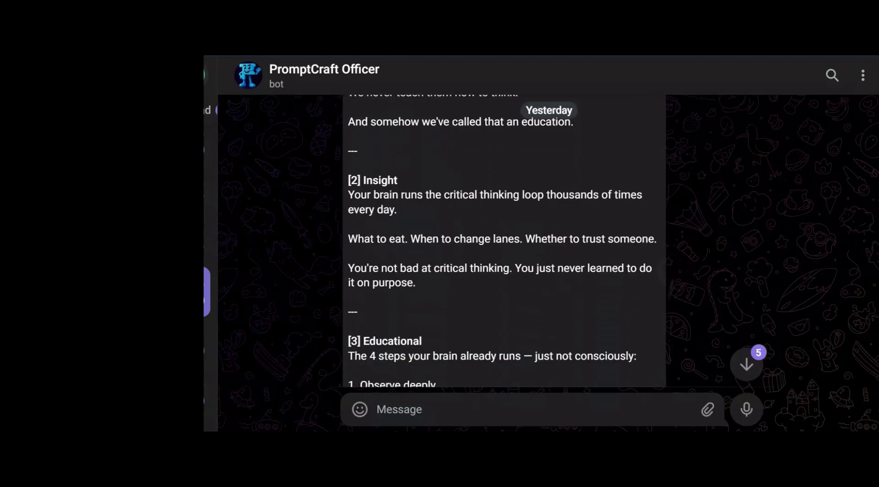
scroll(504, 238, down, 6)
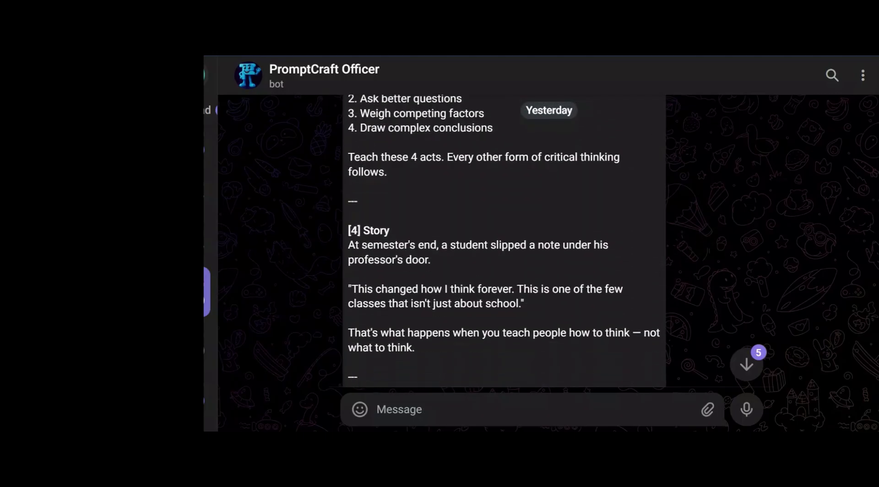
scroll(504, 238, down, 4)
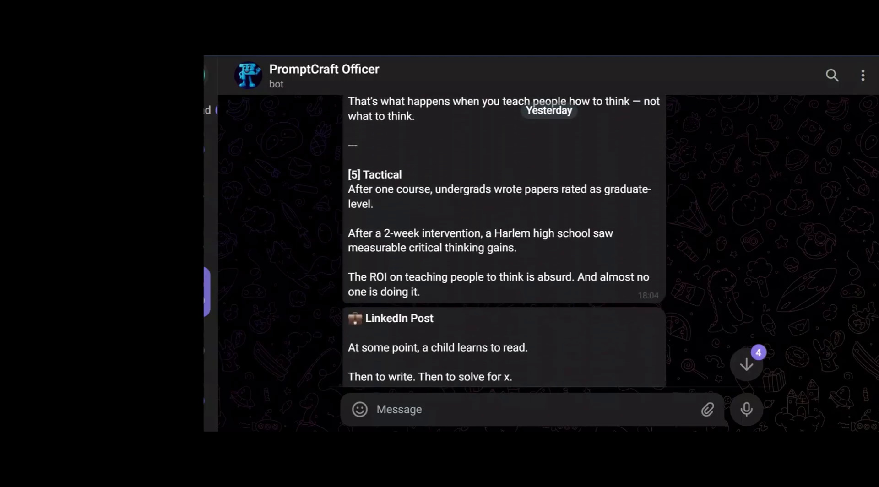
Step: Read the delivered LinkedIn post, the short video script from hook to close, and the five carousel slides
scroll(503, 238, down, 5)
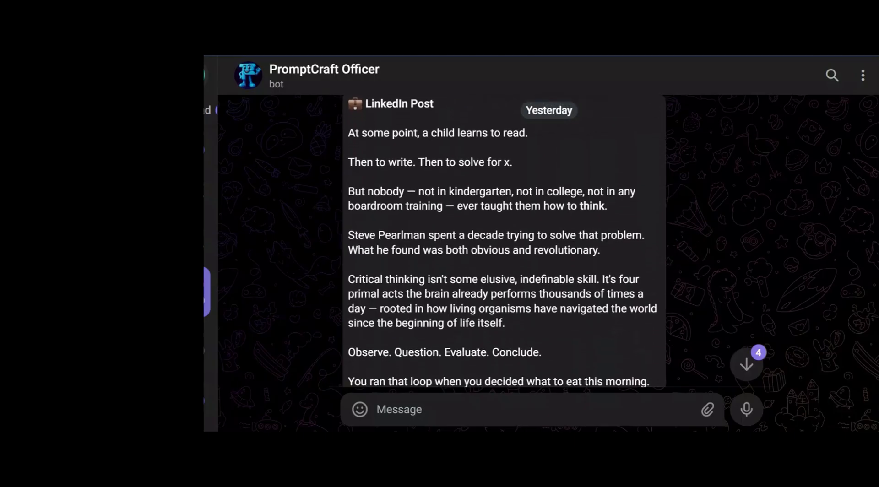
scroll(504, 239, down, 3)
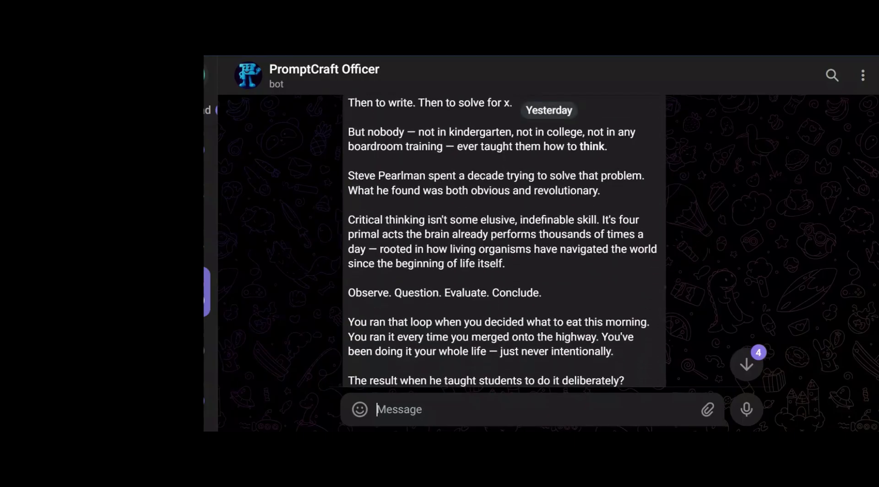
scroll(504, 238, down, 5)
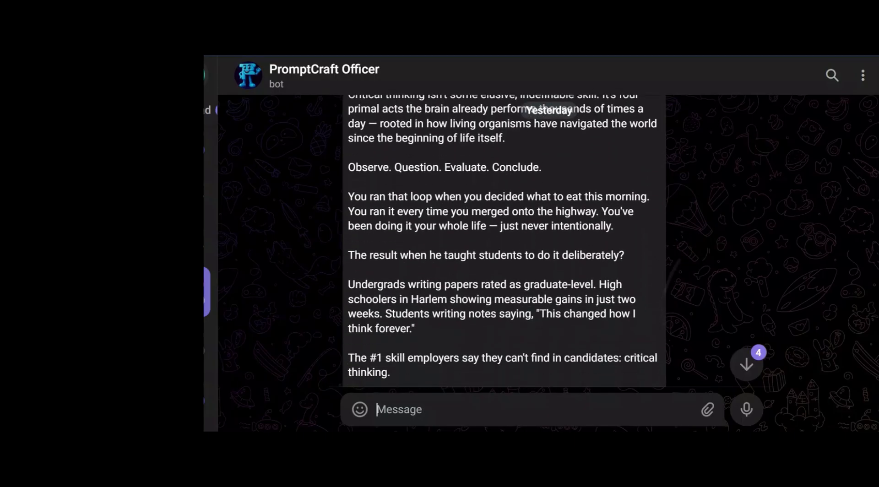
scroll(504, 238, down, 2)
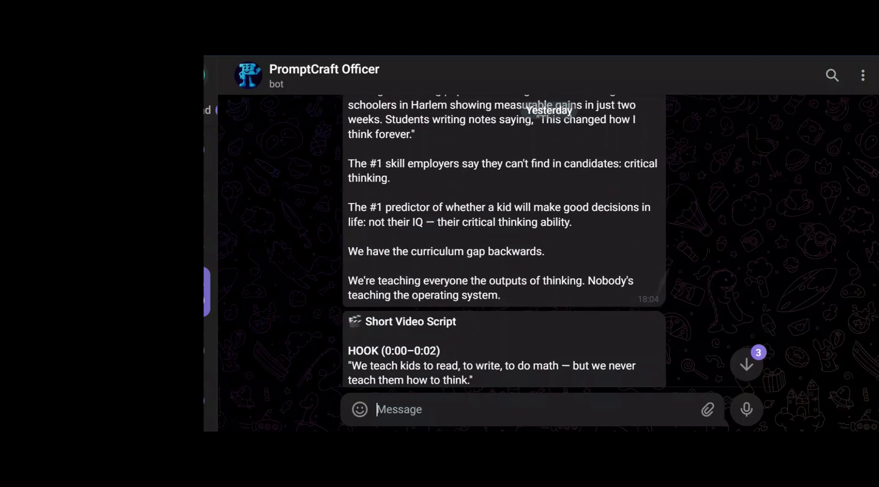
scroll(503, 238, down, 8)
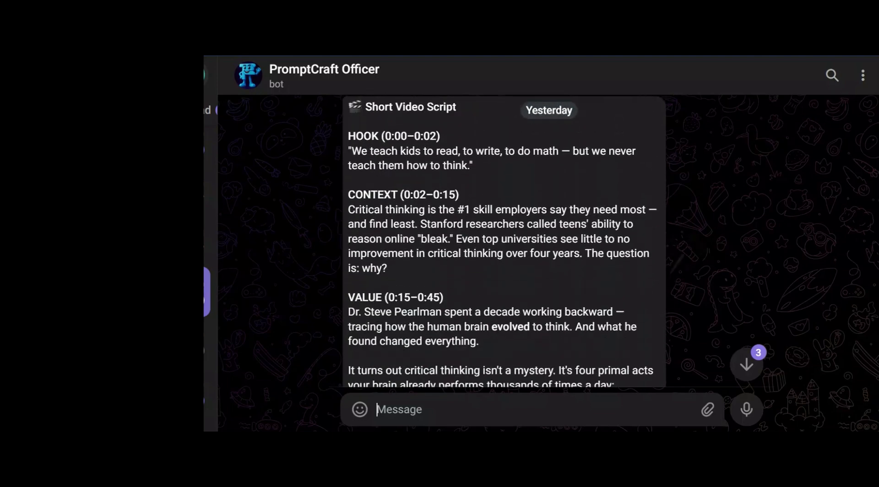
scroll(504, 238, down, 7)
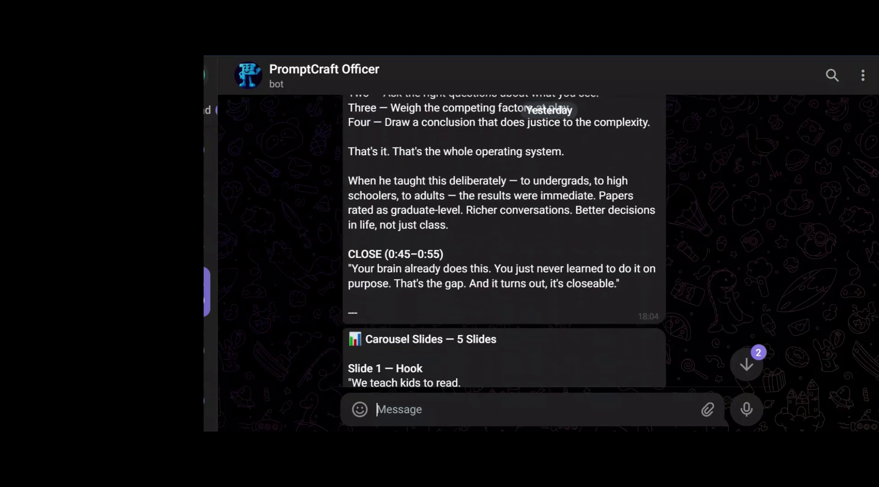
scroll(504, 238, down, 7)
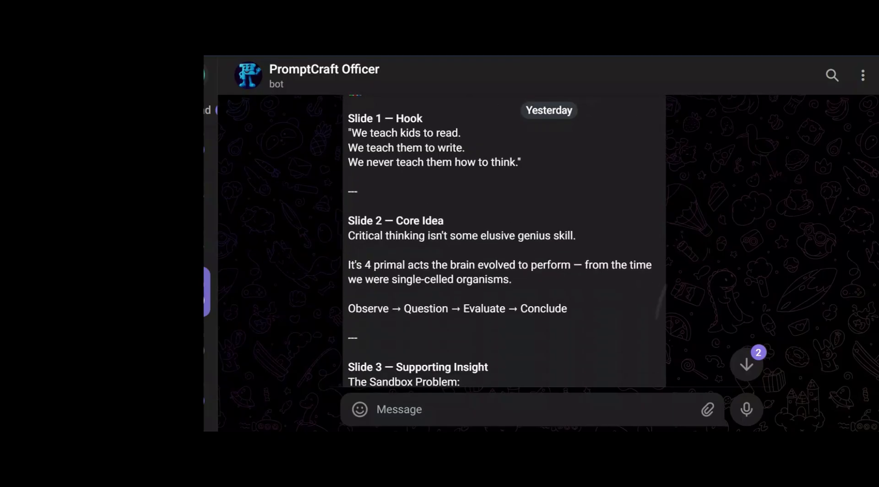
scroll(504, 238, down, 7)
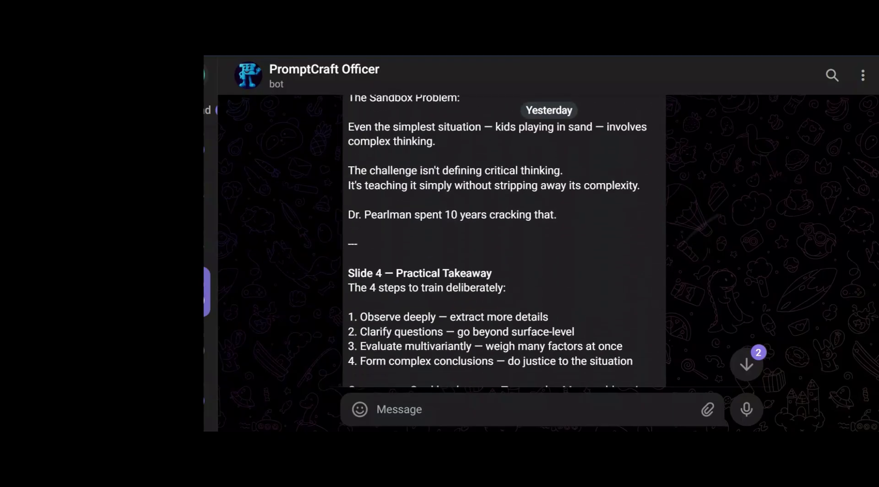
scroll(504, 238, down, 7)
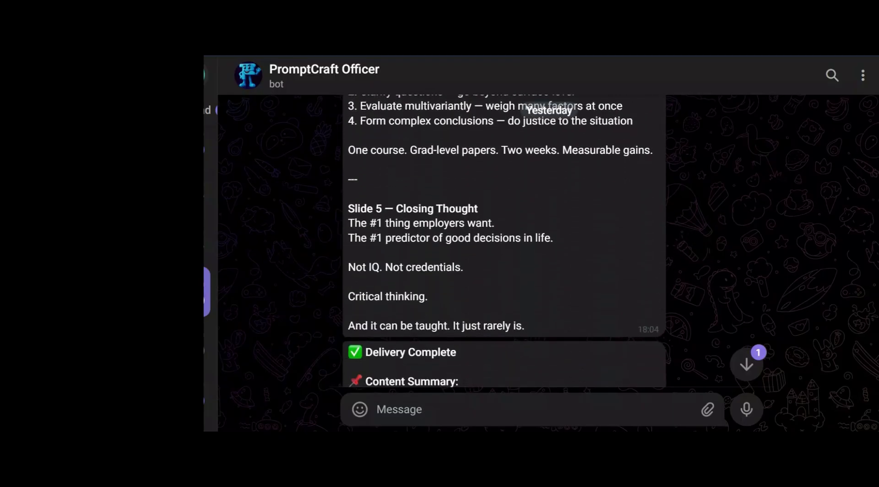